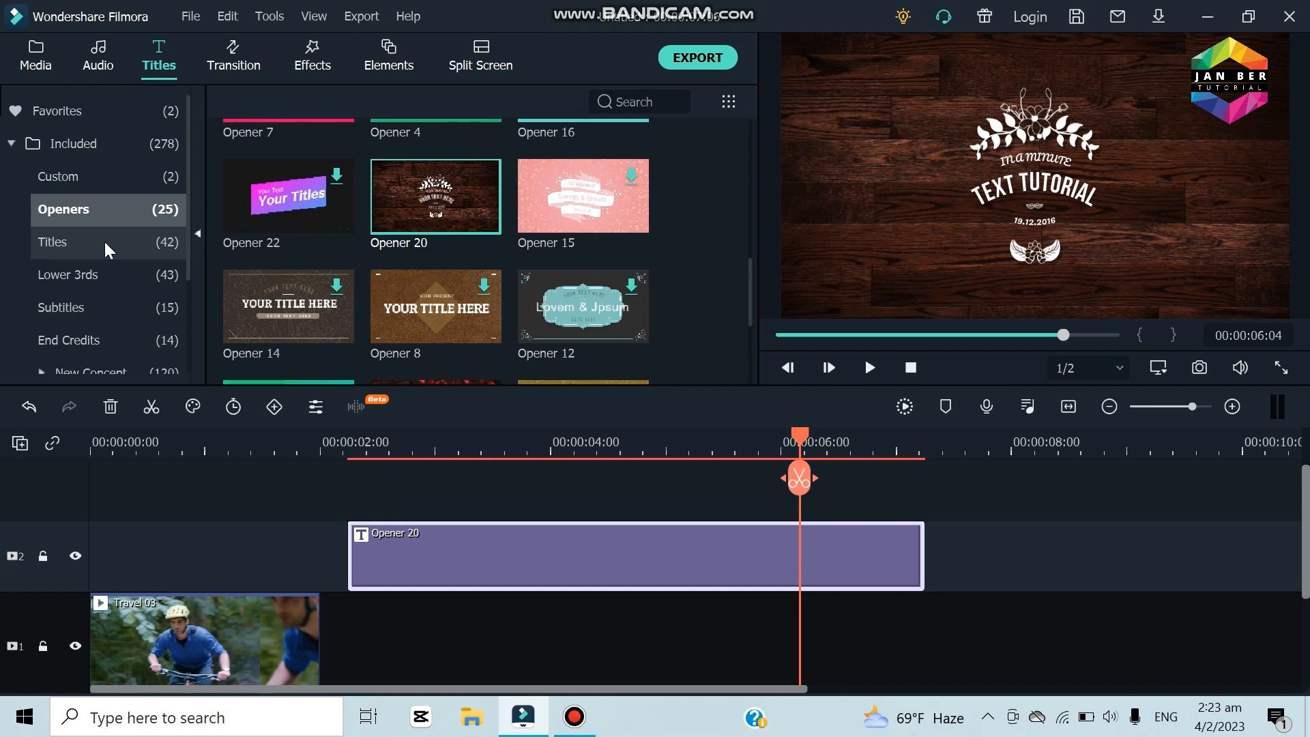
Step: Browse the Titles category of templates and delete the Opener 20 clip from video track 2
click(107, 247)
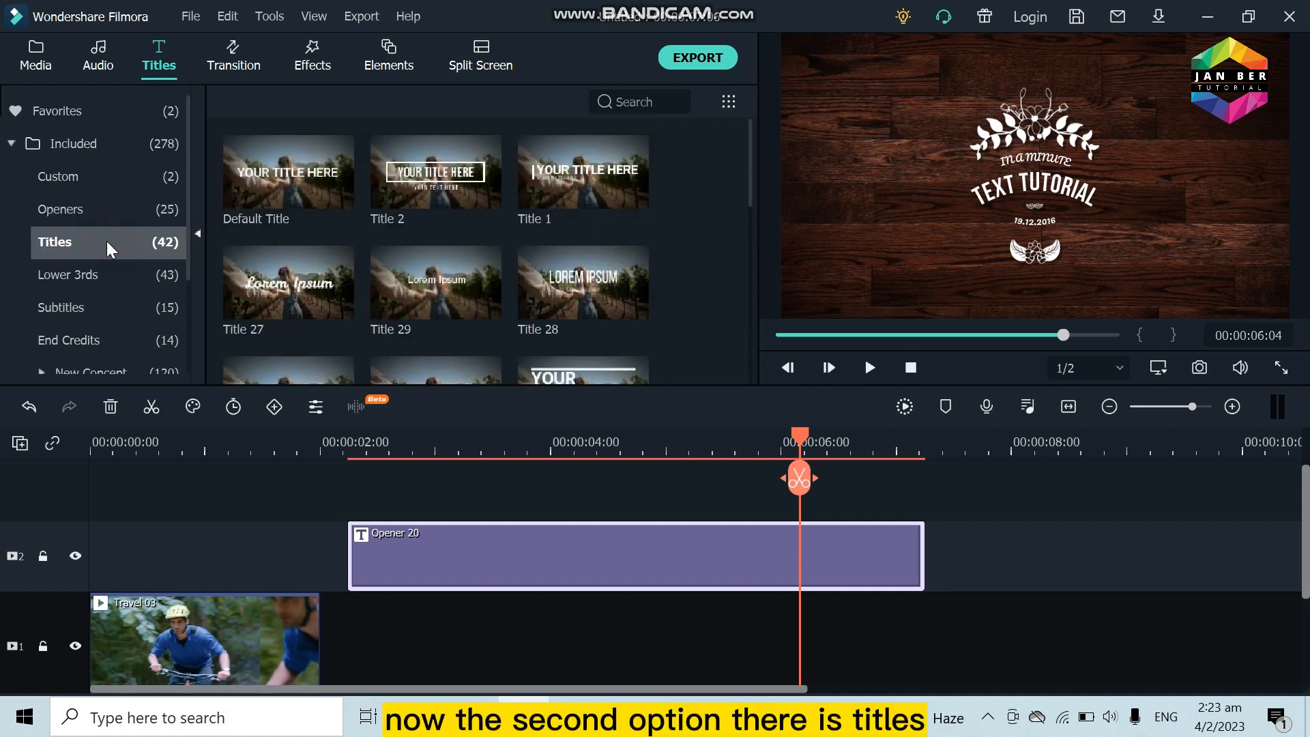
scroll(423, 273, down, 10)
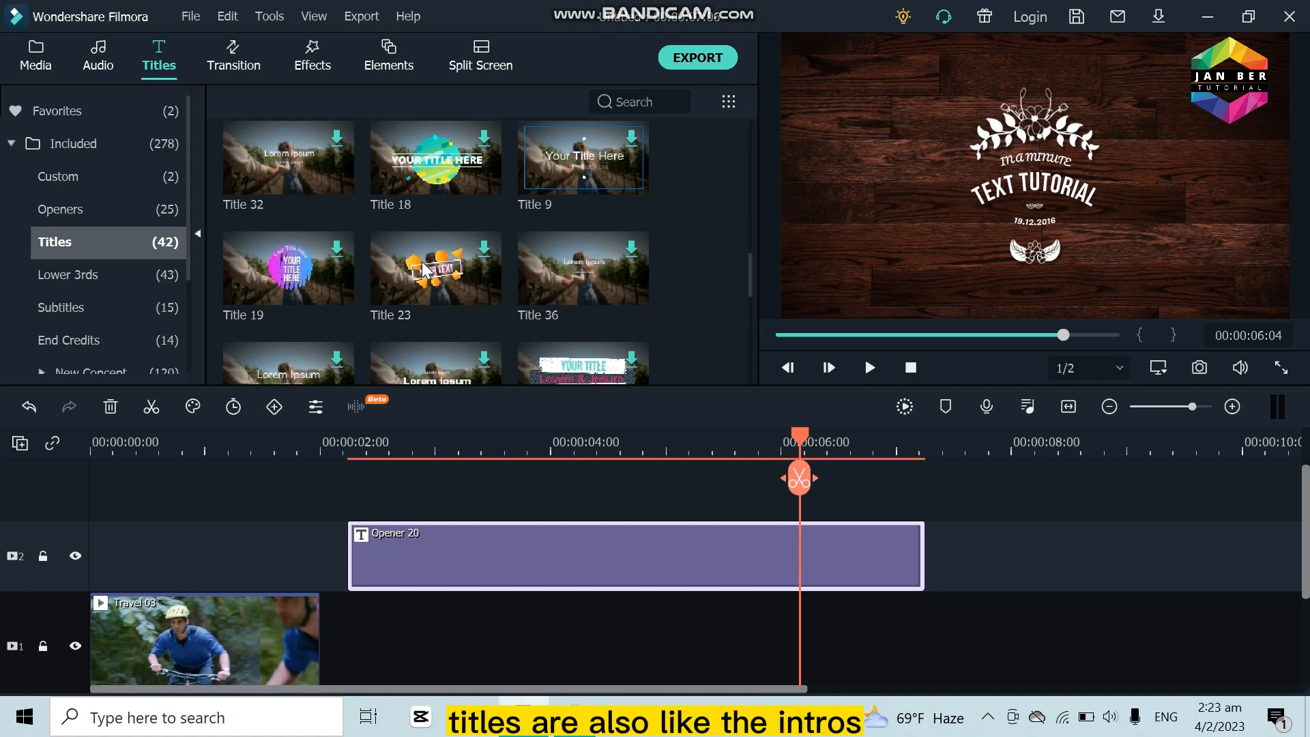
drag(558, 550, 322, 551)
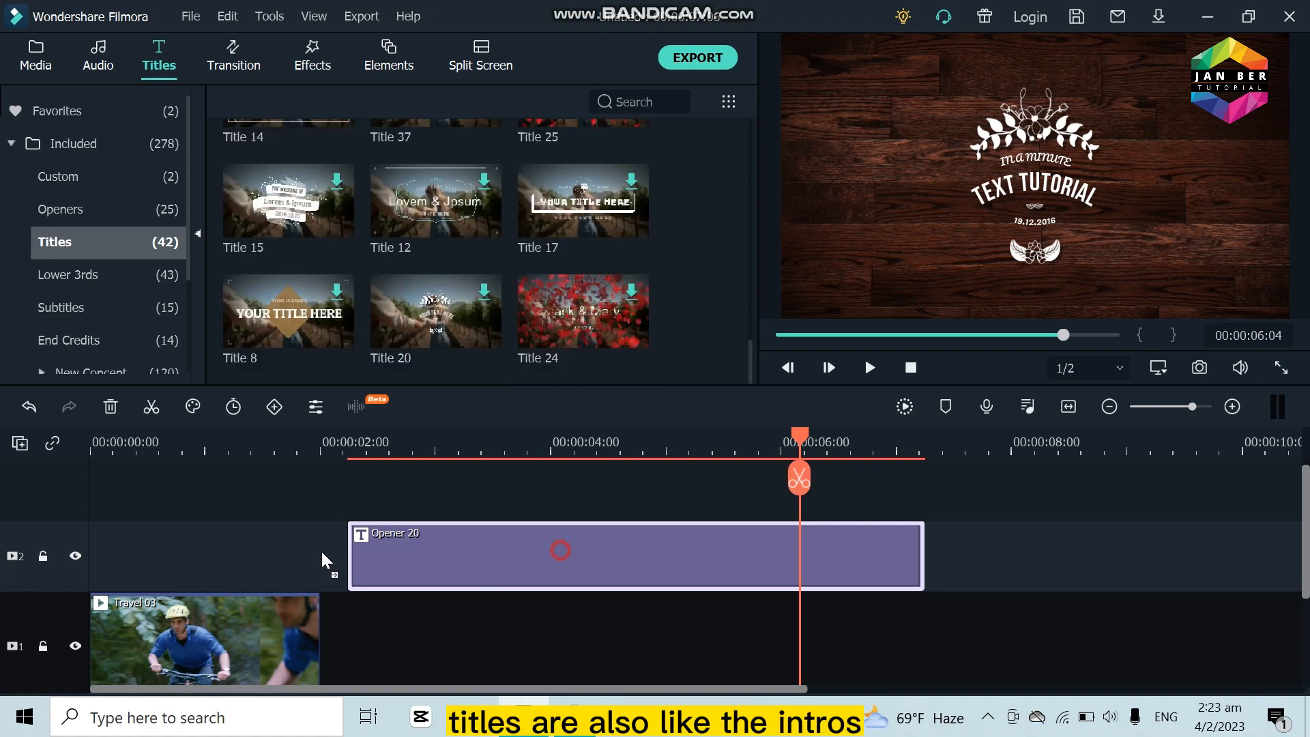
scroll(369, 256, up, 3)
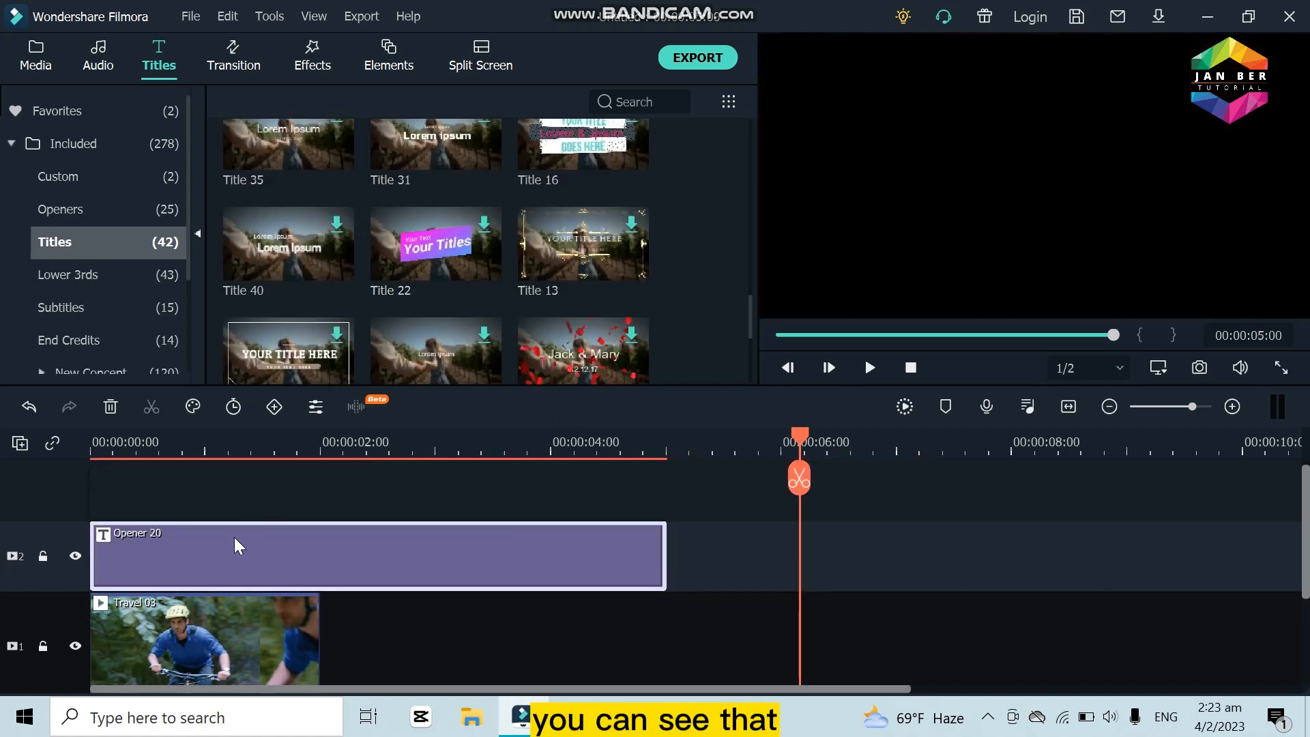
drag(234, 538, 327, 556)
click(109, 406)
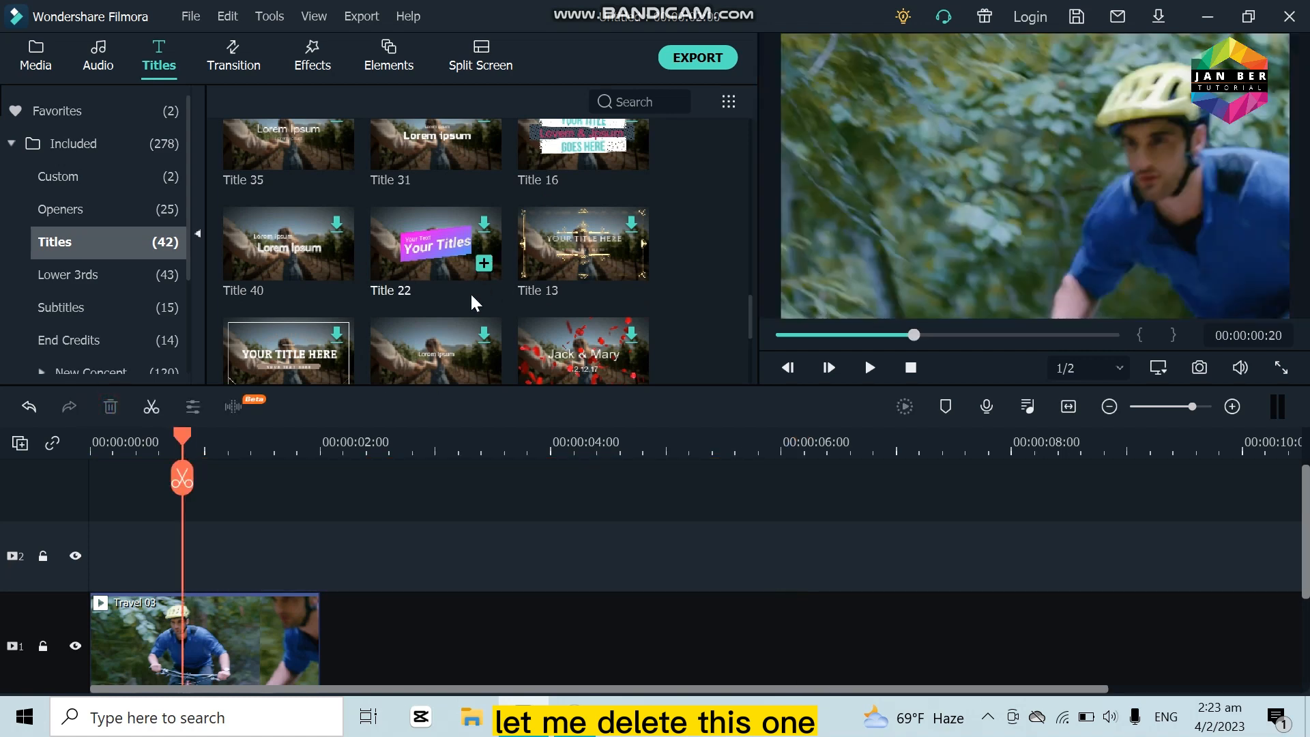
Step: Place the Title 5 template at the start of video track 2 and play back its animation briefly
scroll(434, 304, down, 3)
drag(434, 219, 14, 570)
click(870, 369)
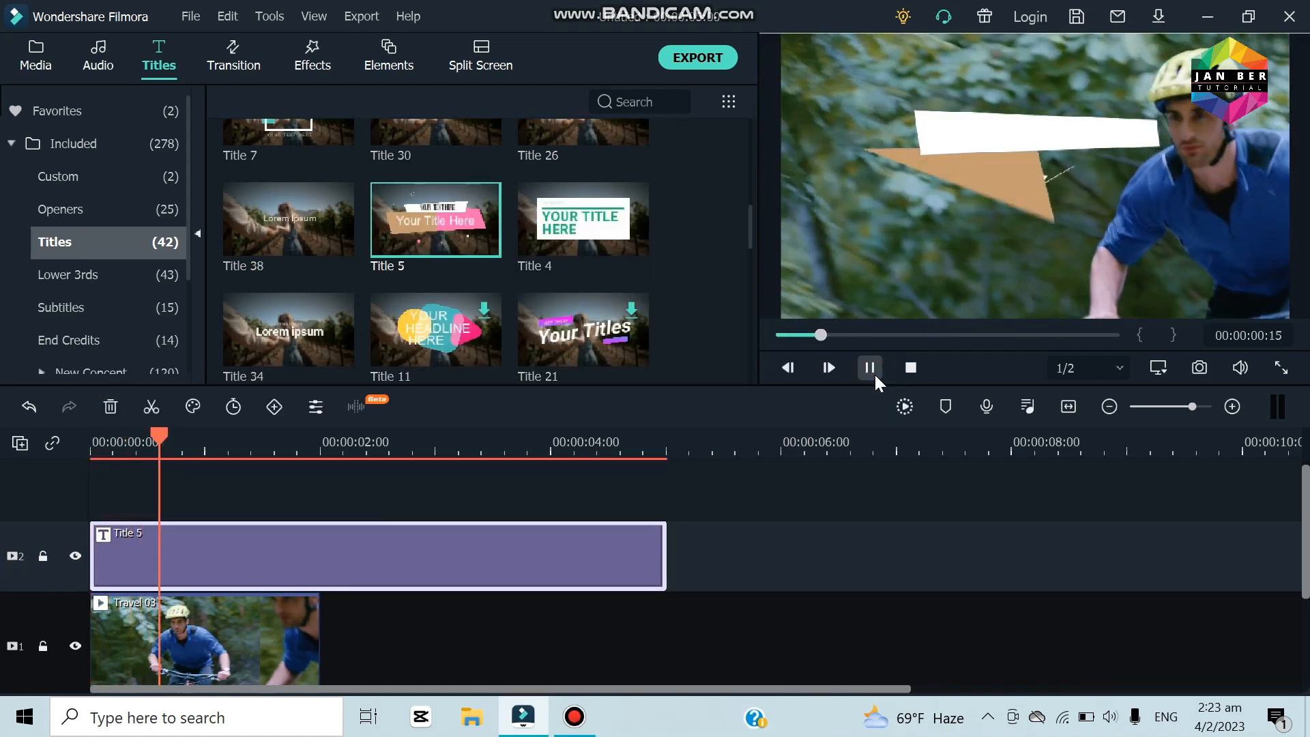
click(874, 373)
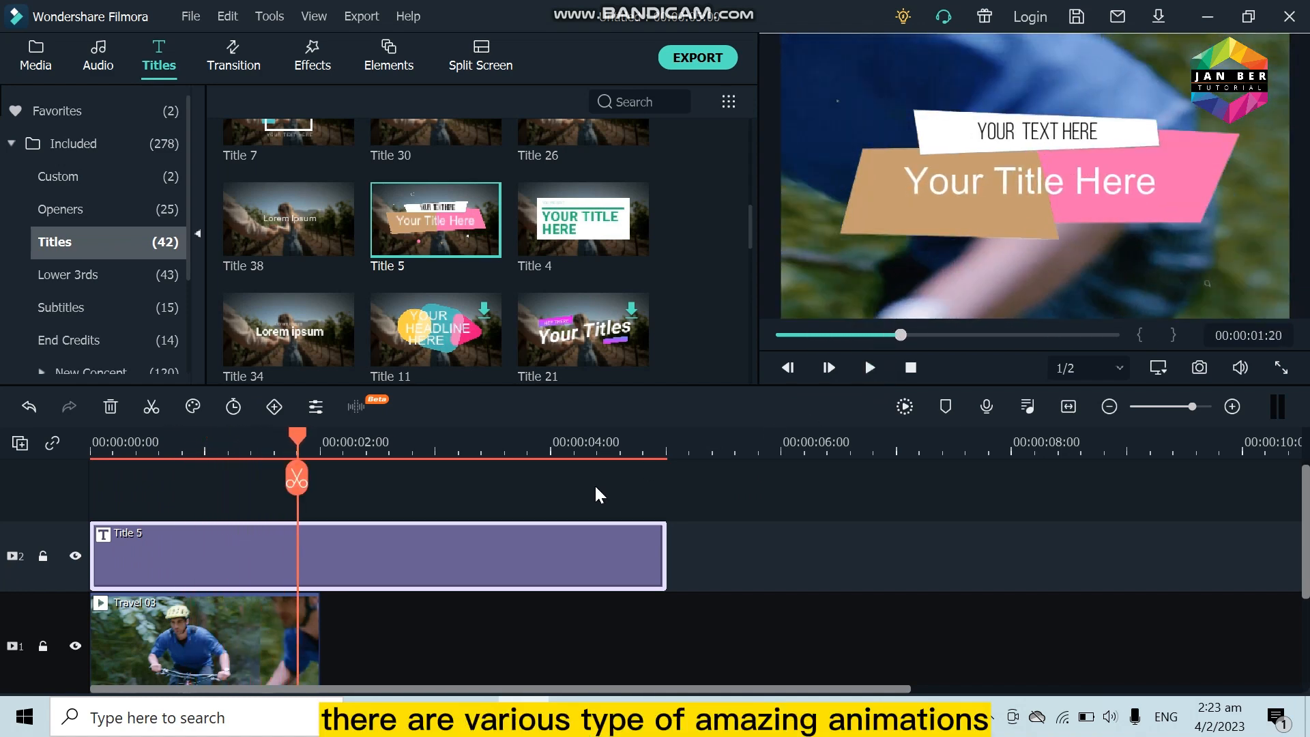
Step: Open the Title 5 clip's text for editing, select the line "Your Title Here", and close the text editor
double_click(355, 554)
click(457, 202)
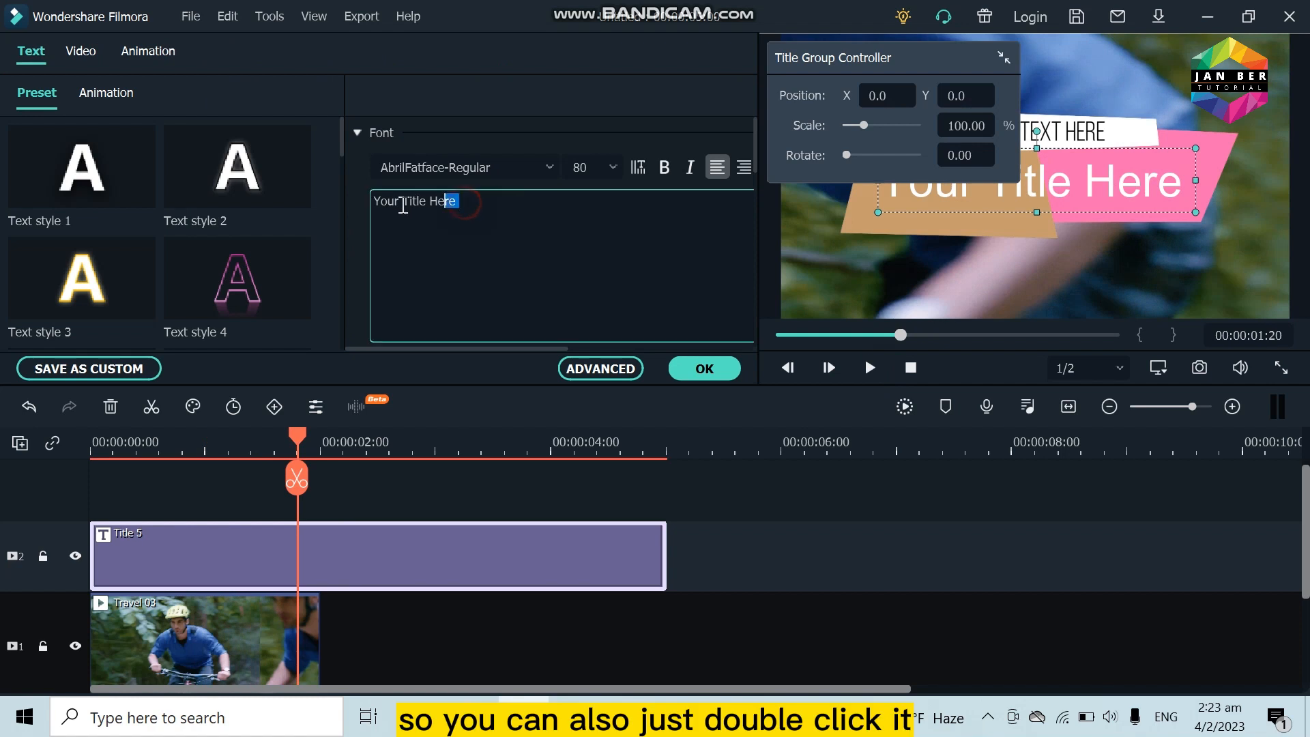
drag(466, 200, 356, 207)
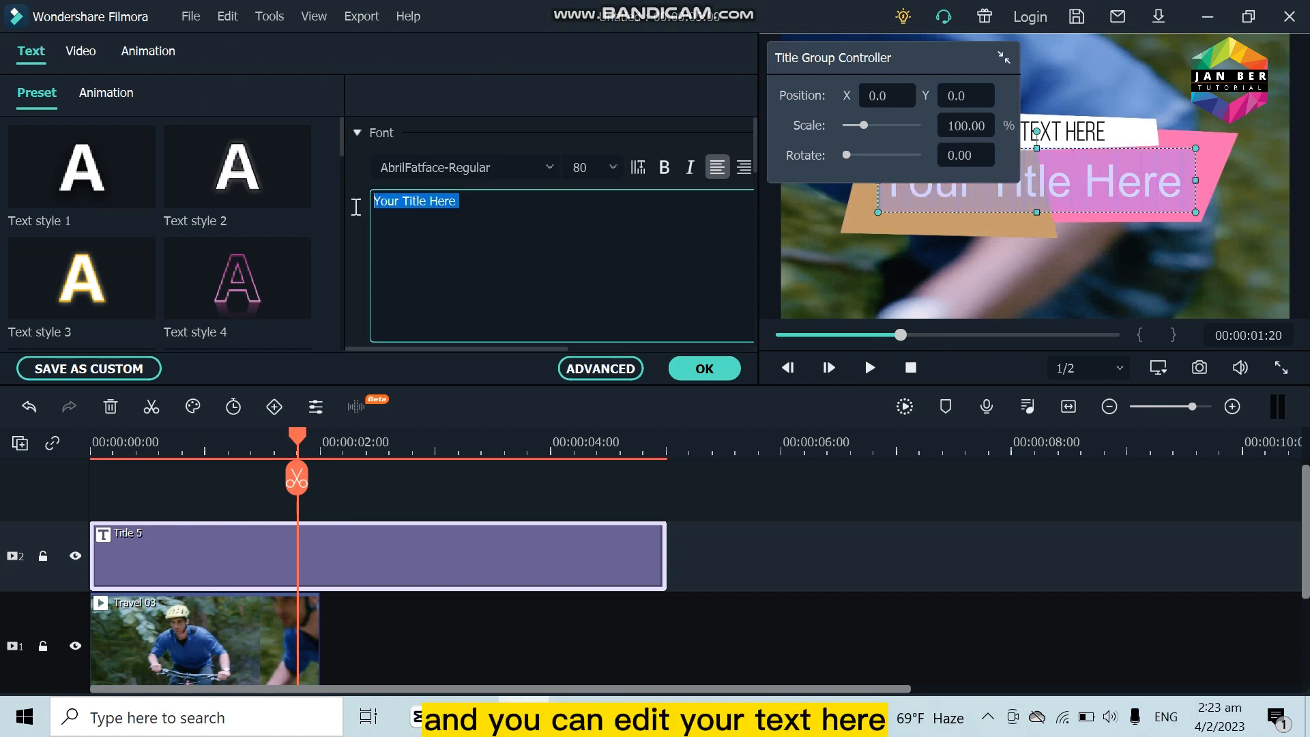
click(703, 372)
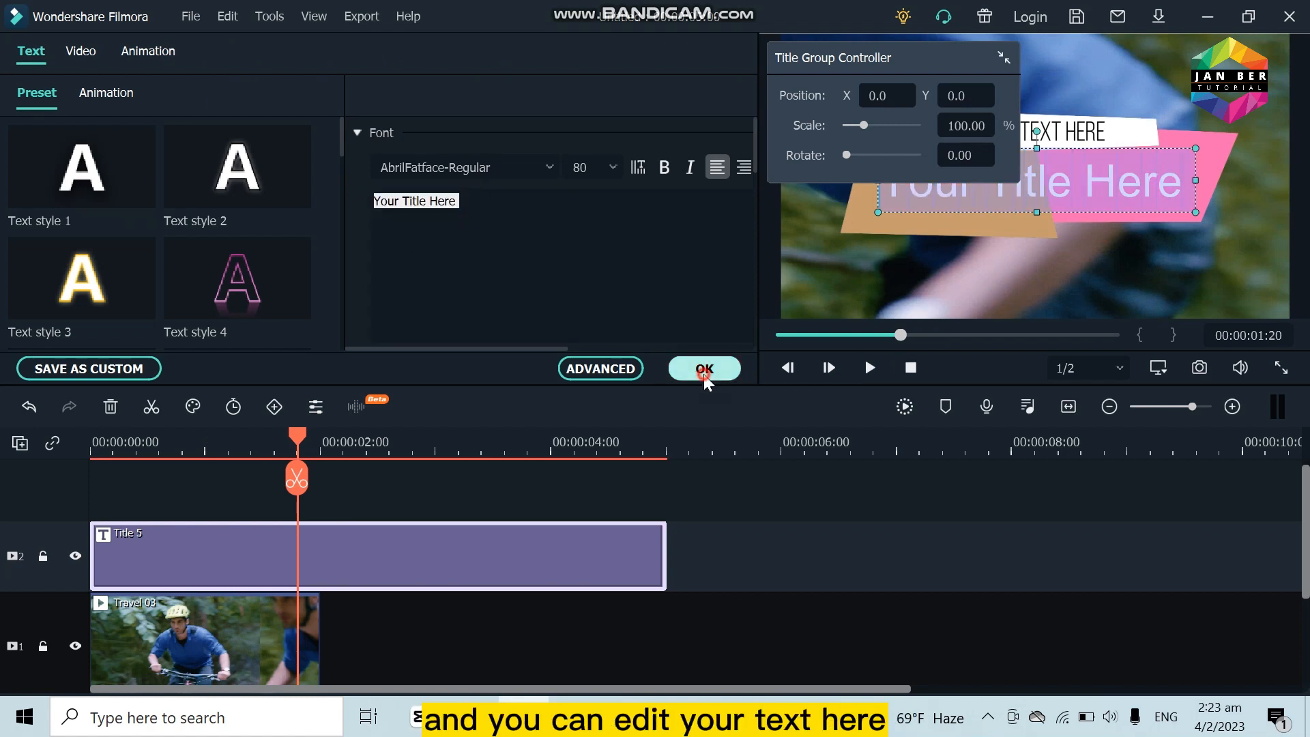
Step: Replace the Title 5 clip with the Lower Third 25 template at the start of video track 2 and preview it
click(108, 281)
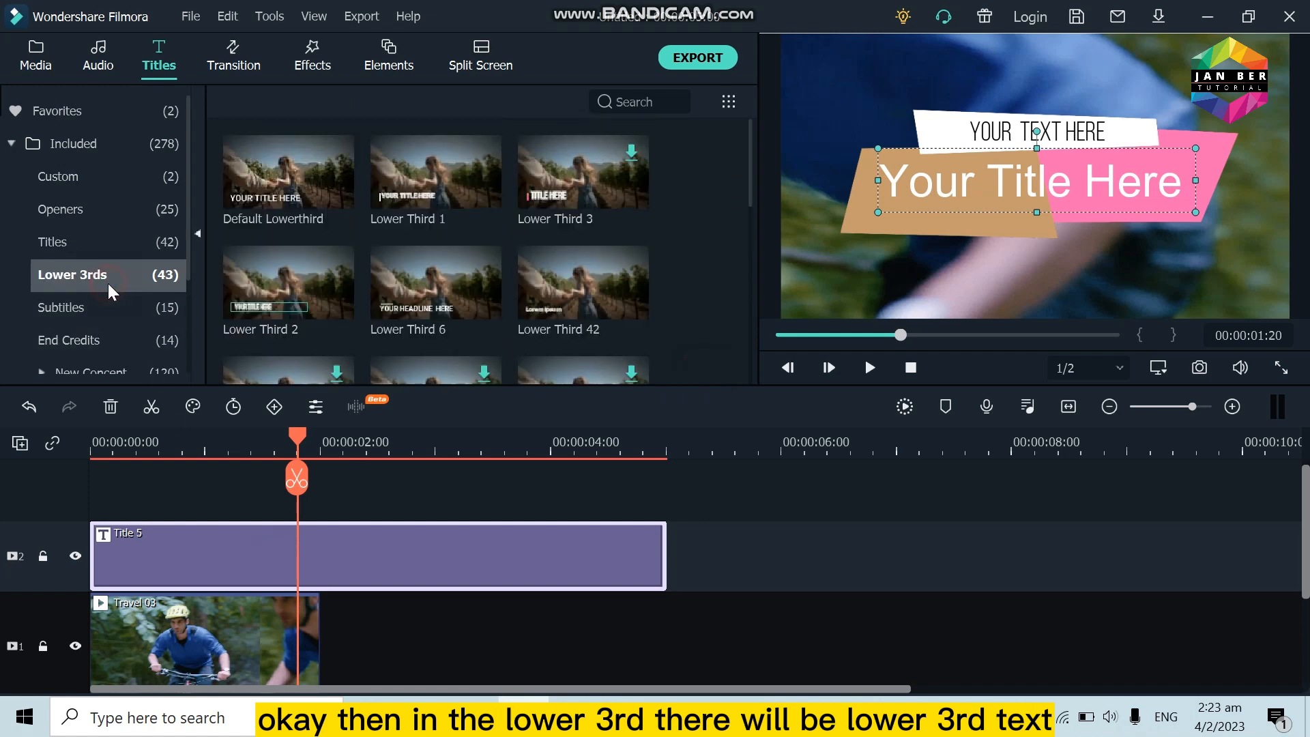
scroll(360, 309, down, 3)
scroll(358, 303, down, 3)
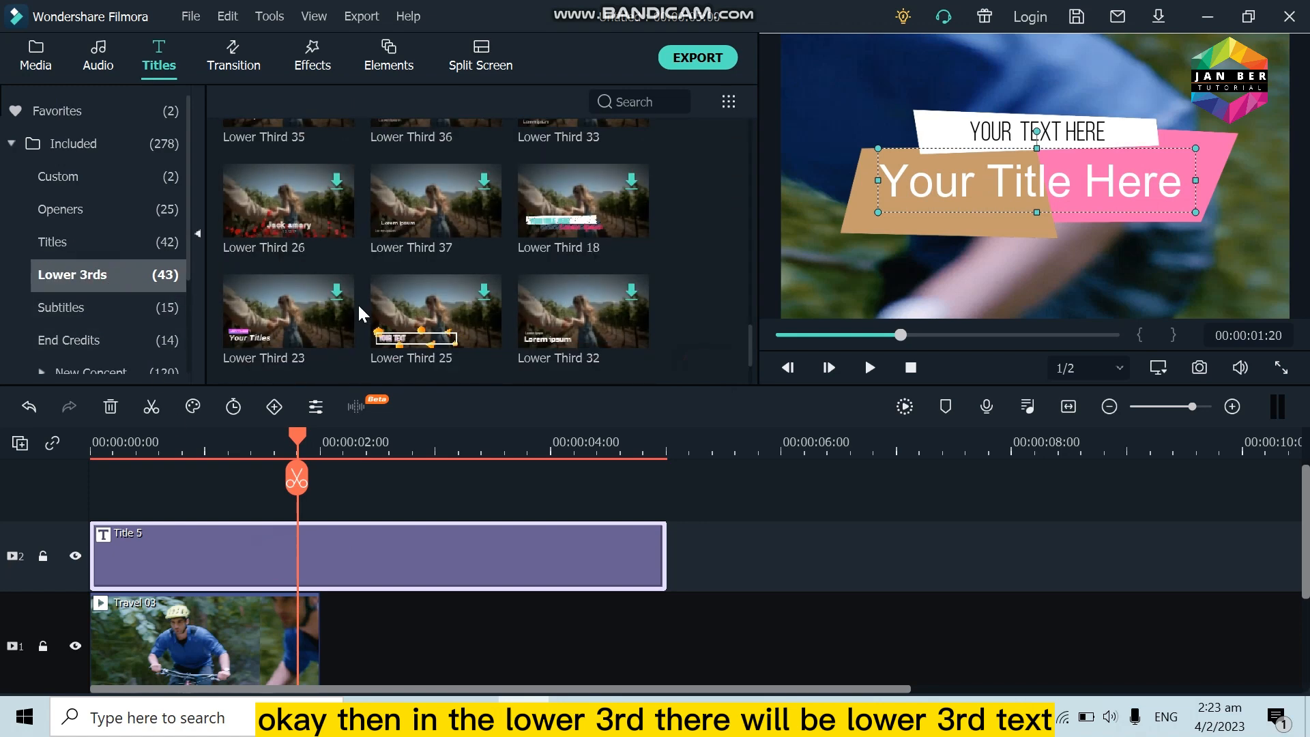
click(110, 406)
drag(419, 333, 103, 539)
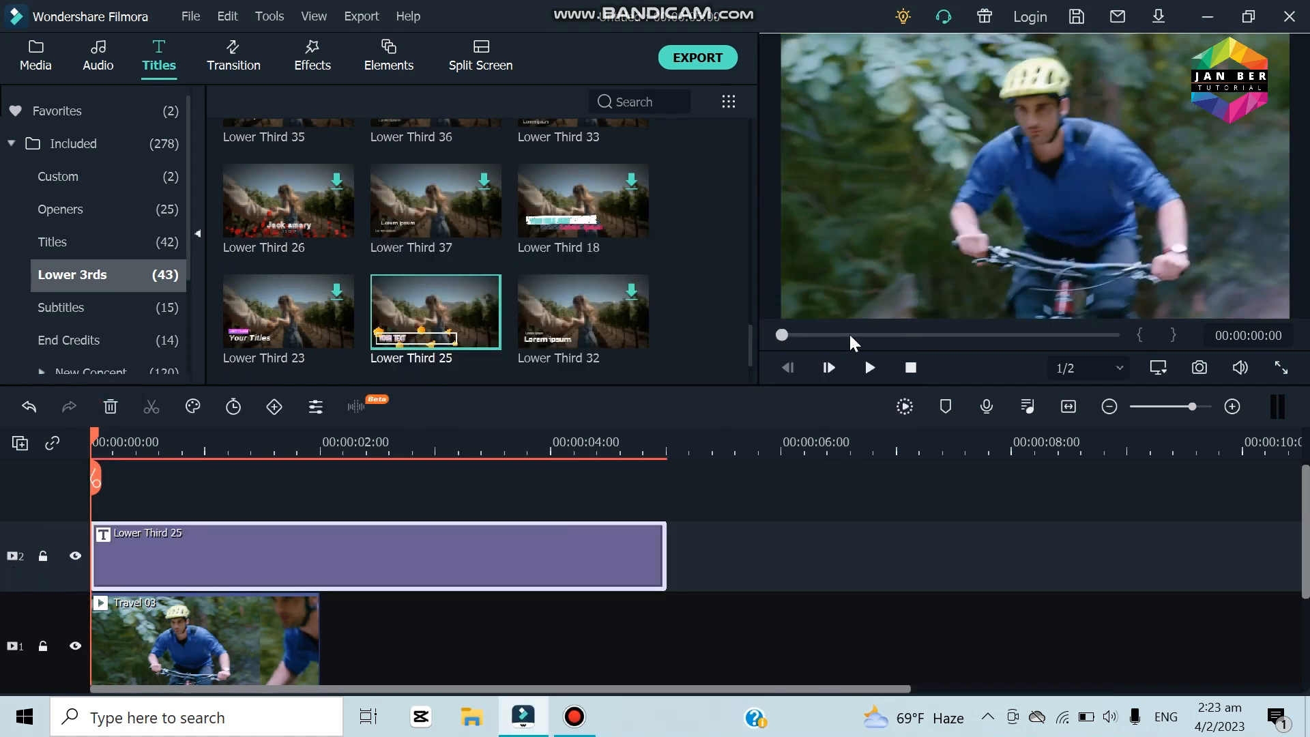
click(857, 374)
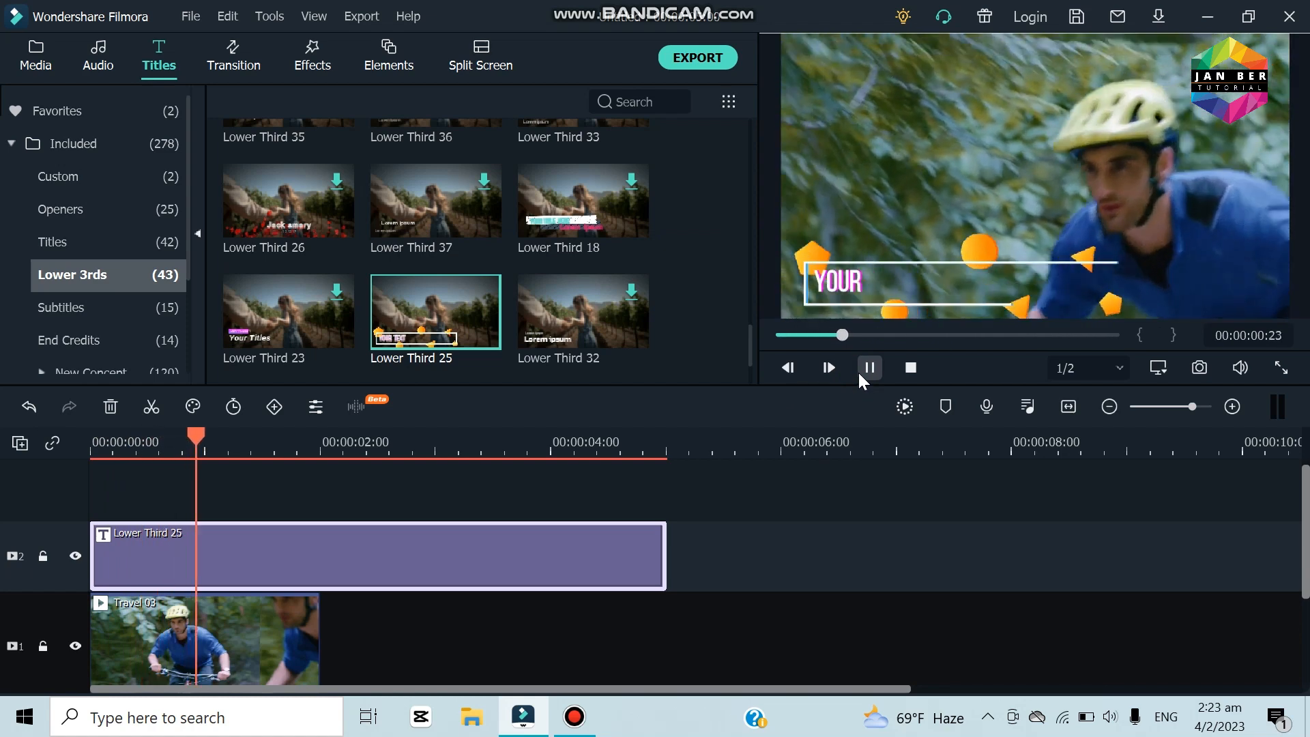
click(858, 370)
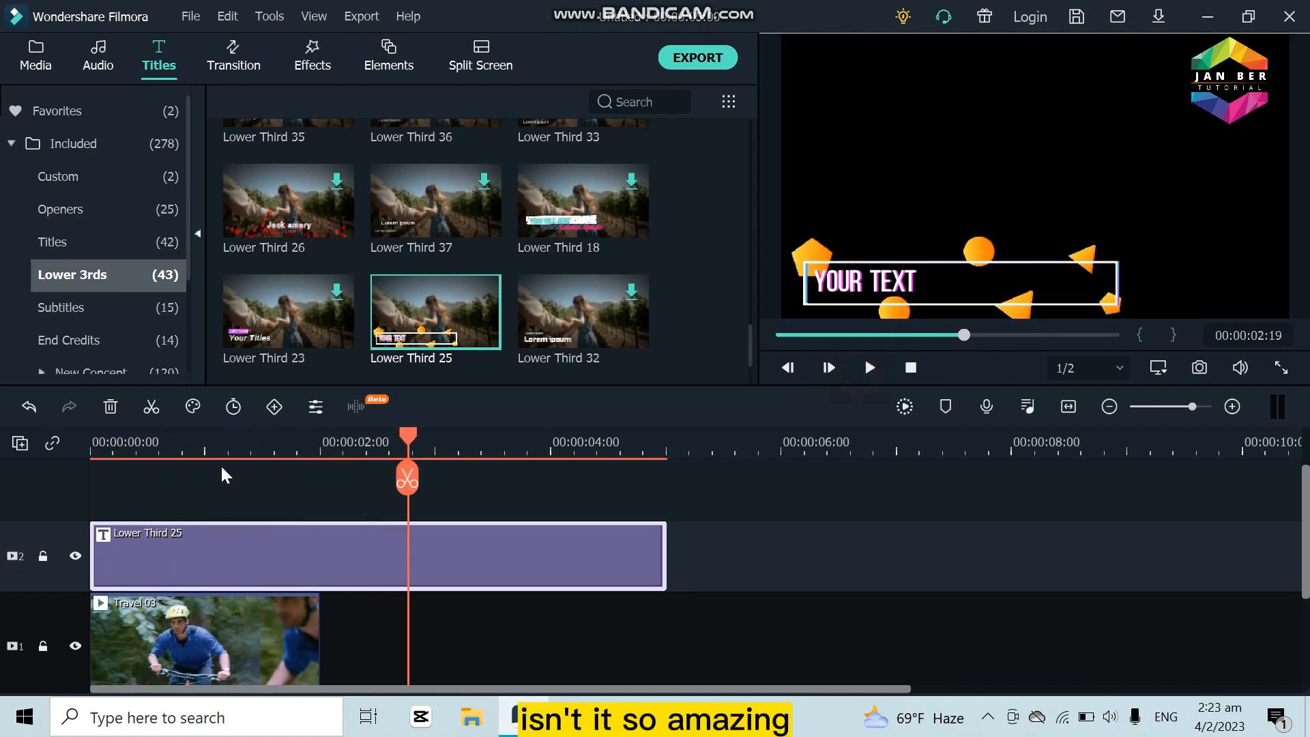
Step: Open the Lower Third 25 clip's text at about 00:00:01:06, select "YOUR TEXT", and close the text editor
click(234, 447)
double_click(261, 570)
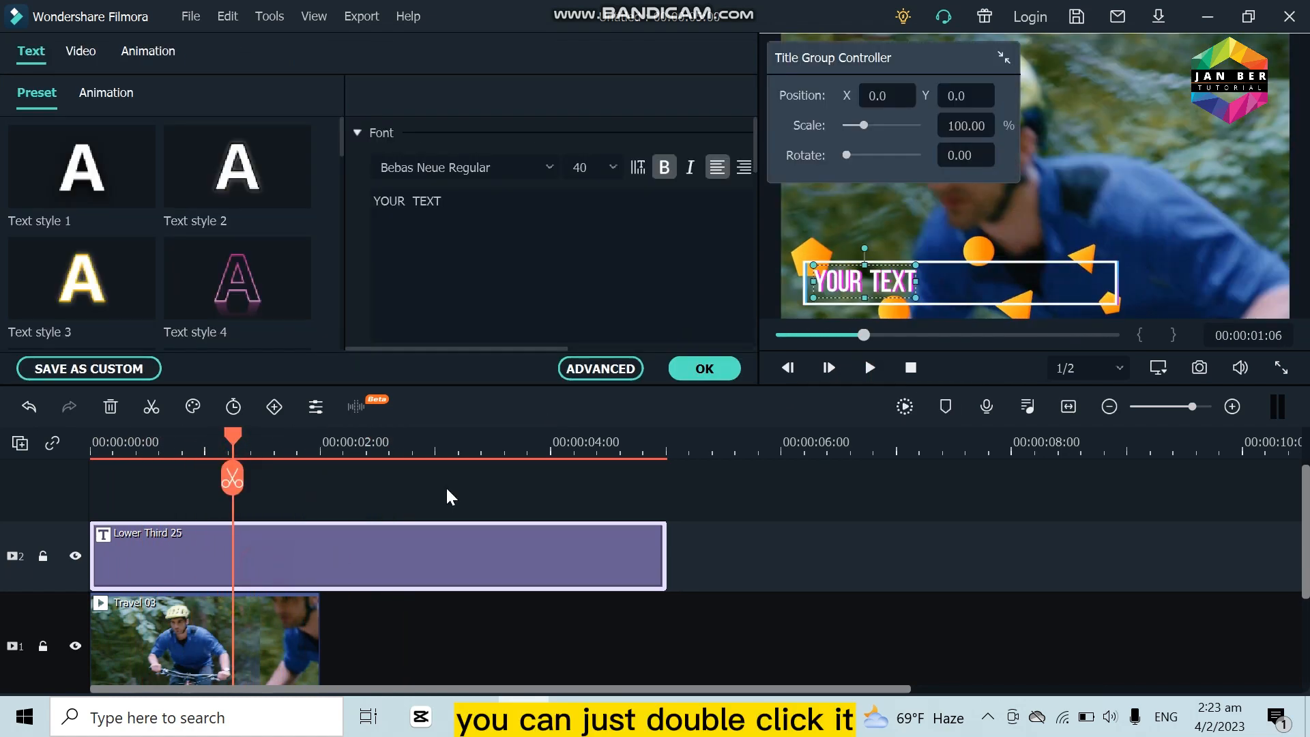
triple_click(469, 203)
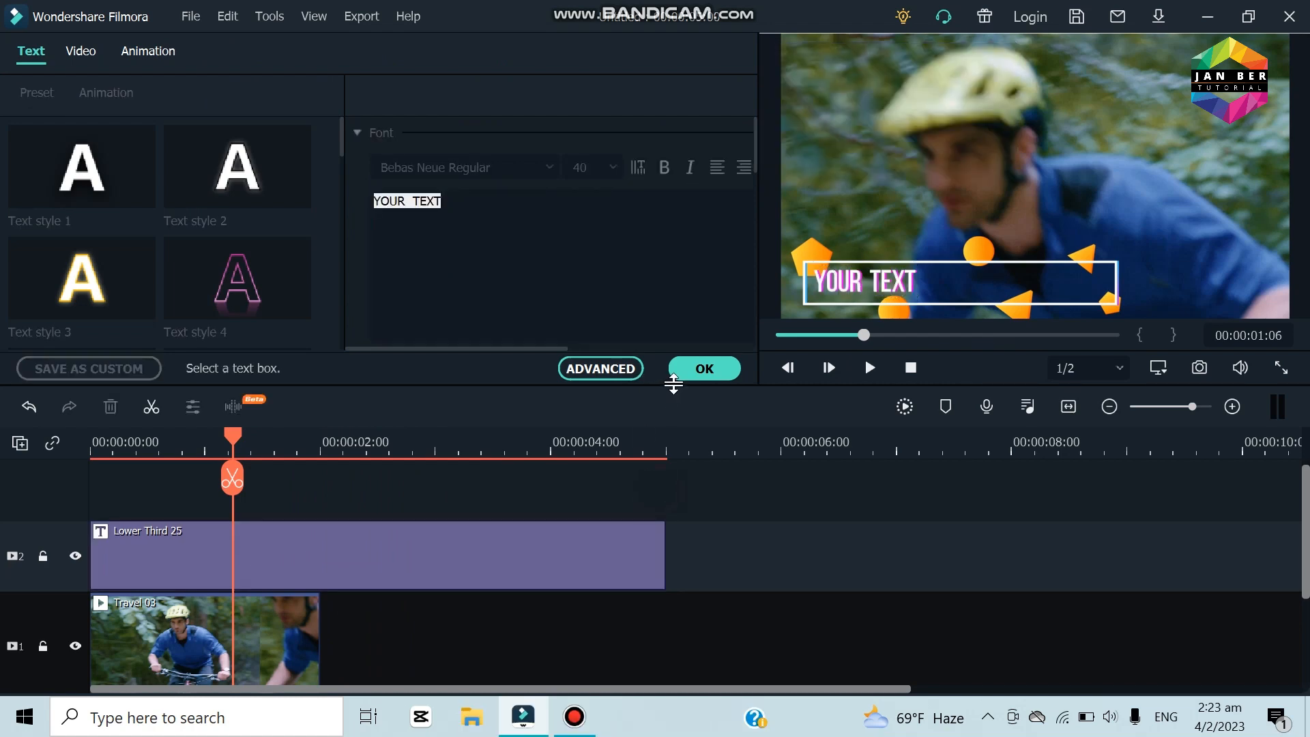
click(683, 372)
Step: Replace the Lower Third 25 clip with the Subtitle 15 template at the start of video track 2 and preview it
click(293, 546)
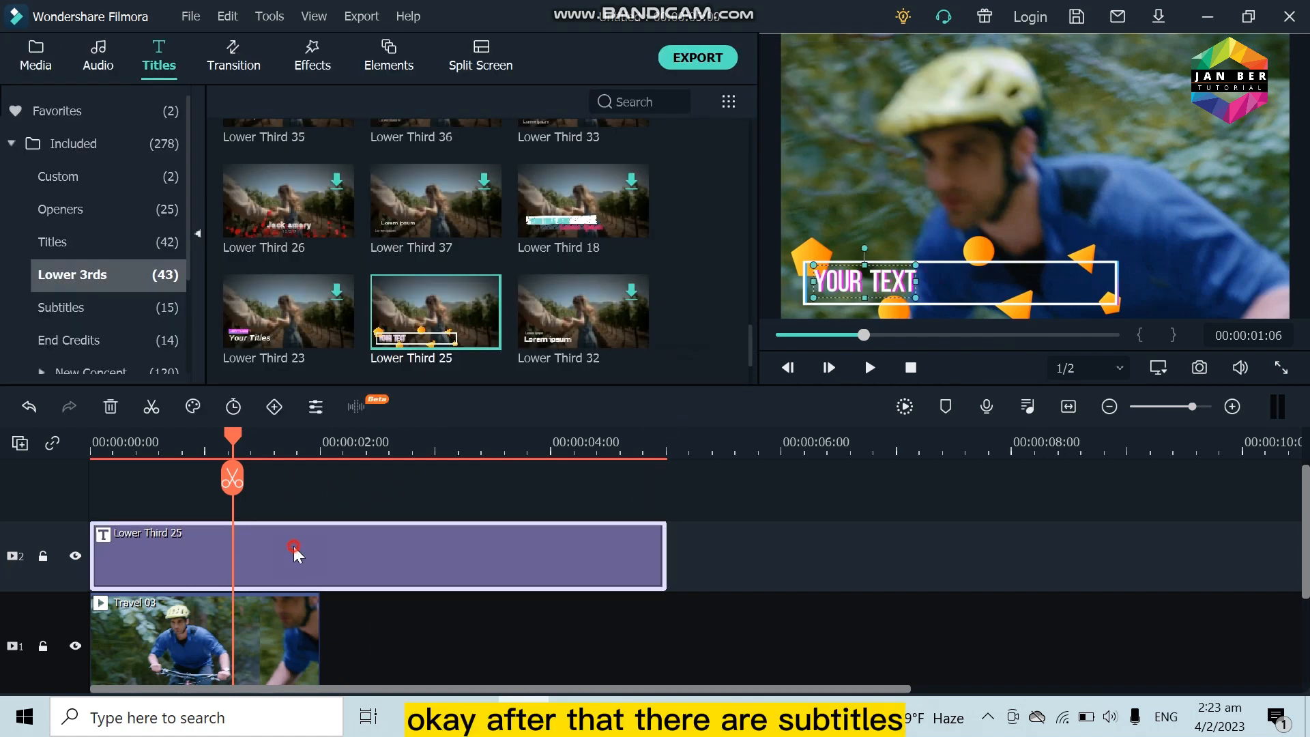
click(109, 406)
click(108, 309)
drag(441, 296, 92, 513)
click(868, 369)
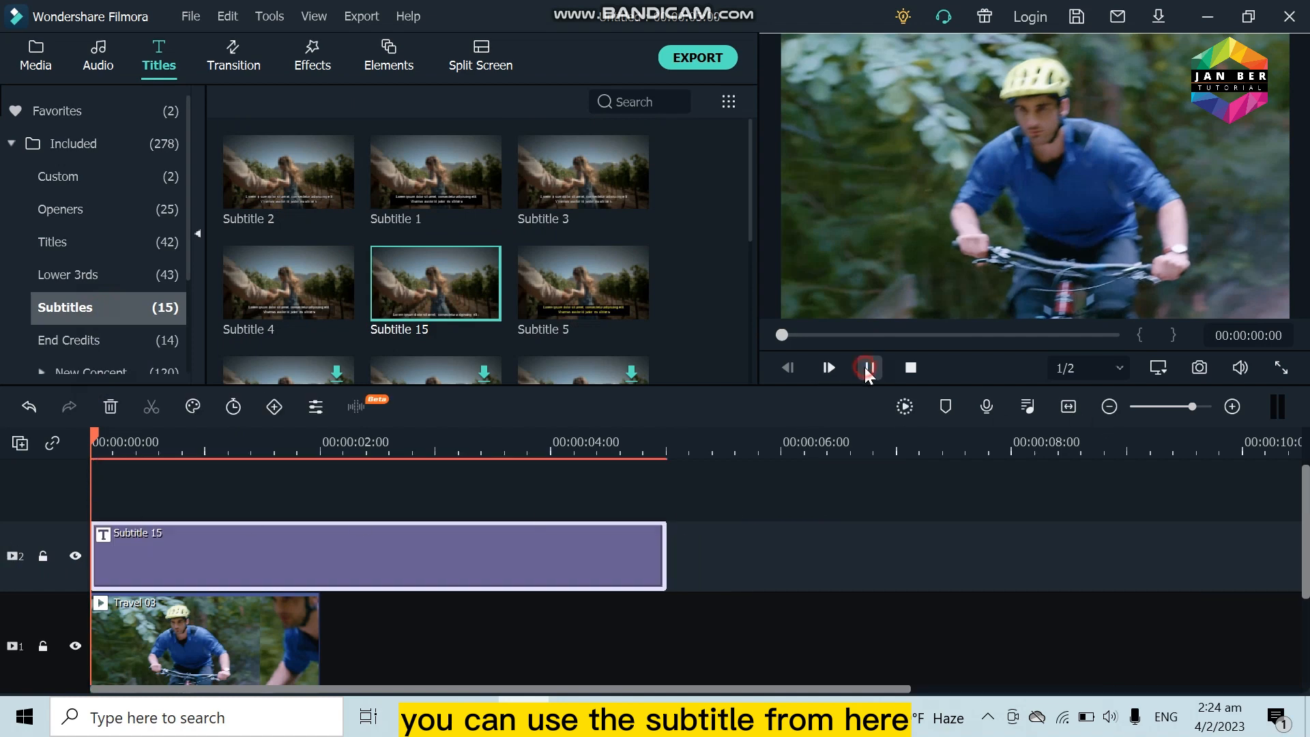
click(869, 369)
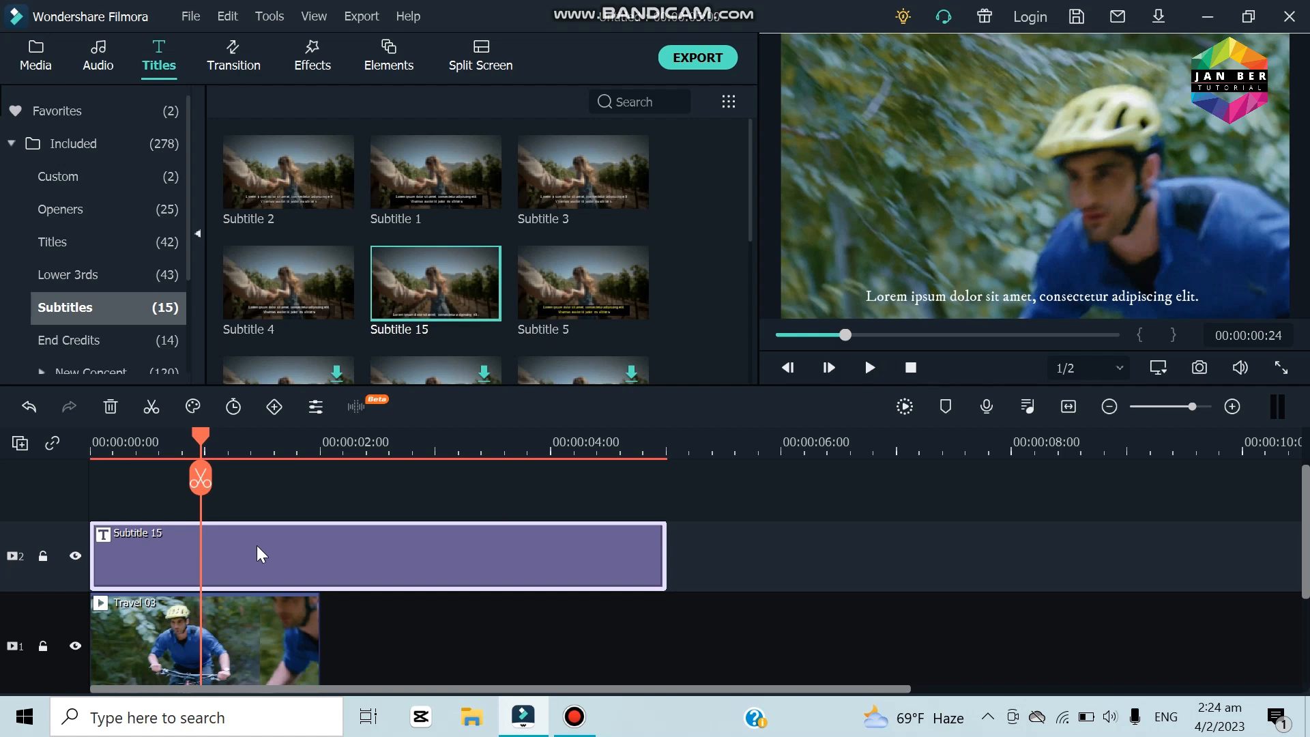
Step: Replace the Subtitle 15 clip with the Credit 1 end credits template at the start of video track 2 and preview it
click(110, 407)
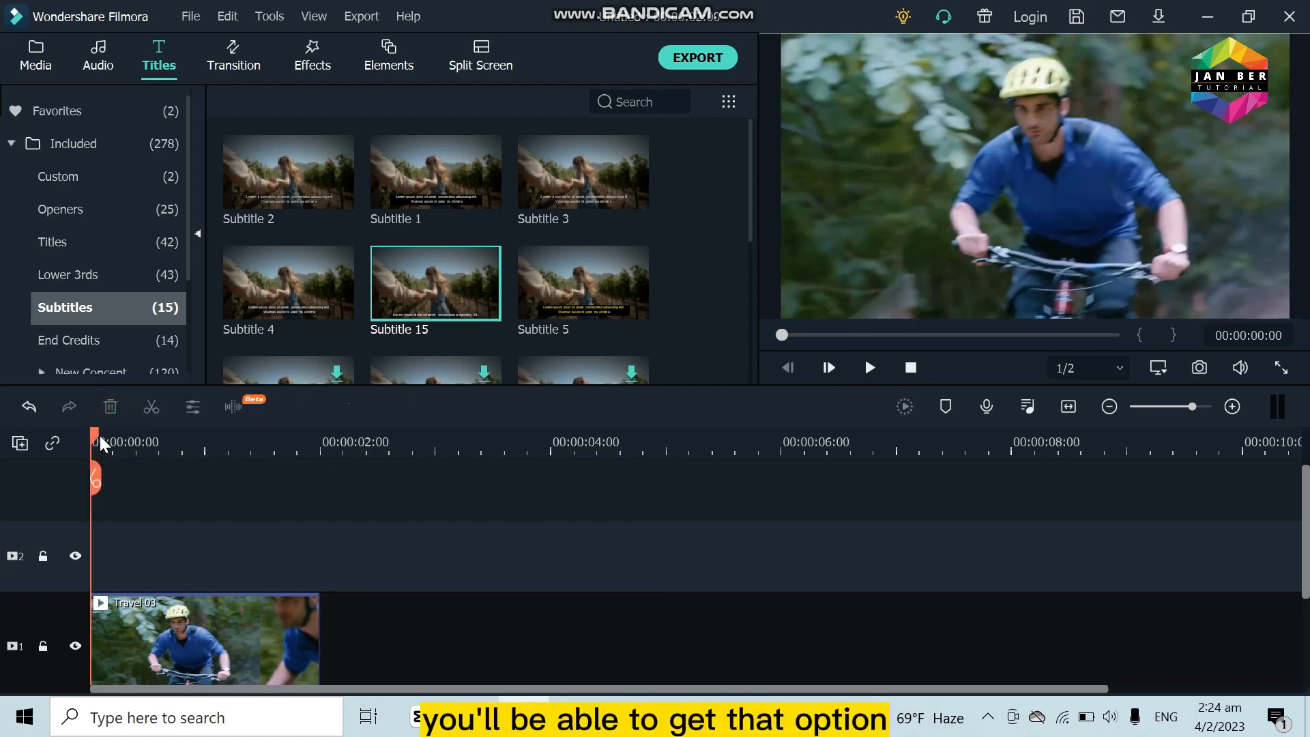
click(140, 343)
scroll(464, 259, down, 5)
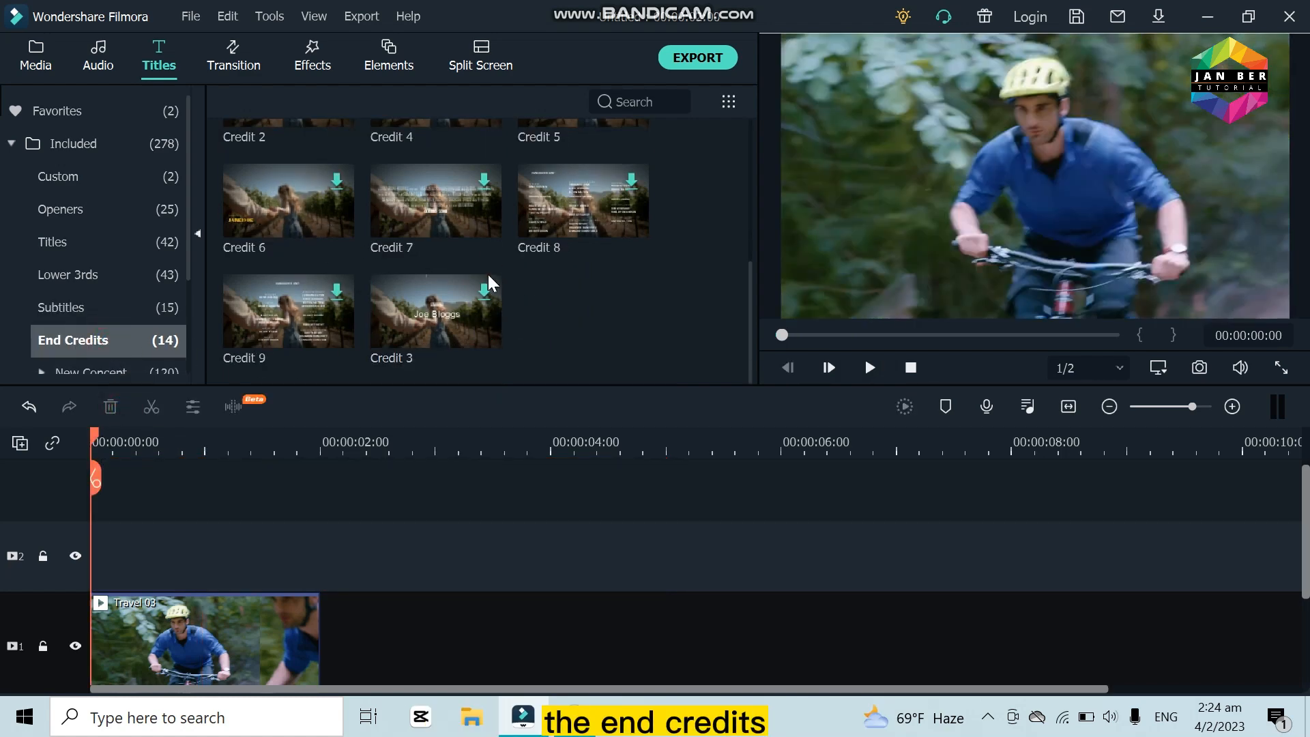
scroll(489, 274, up, 5)
drag(272, 179, 15, 558)
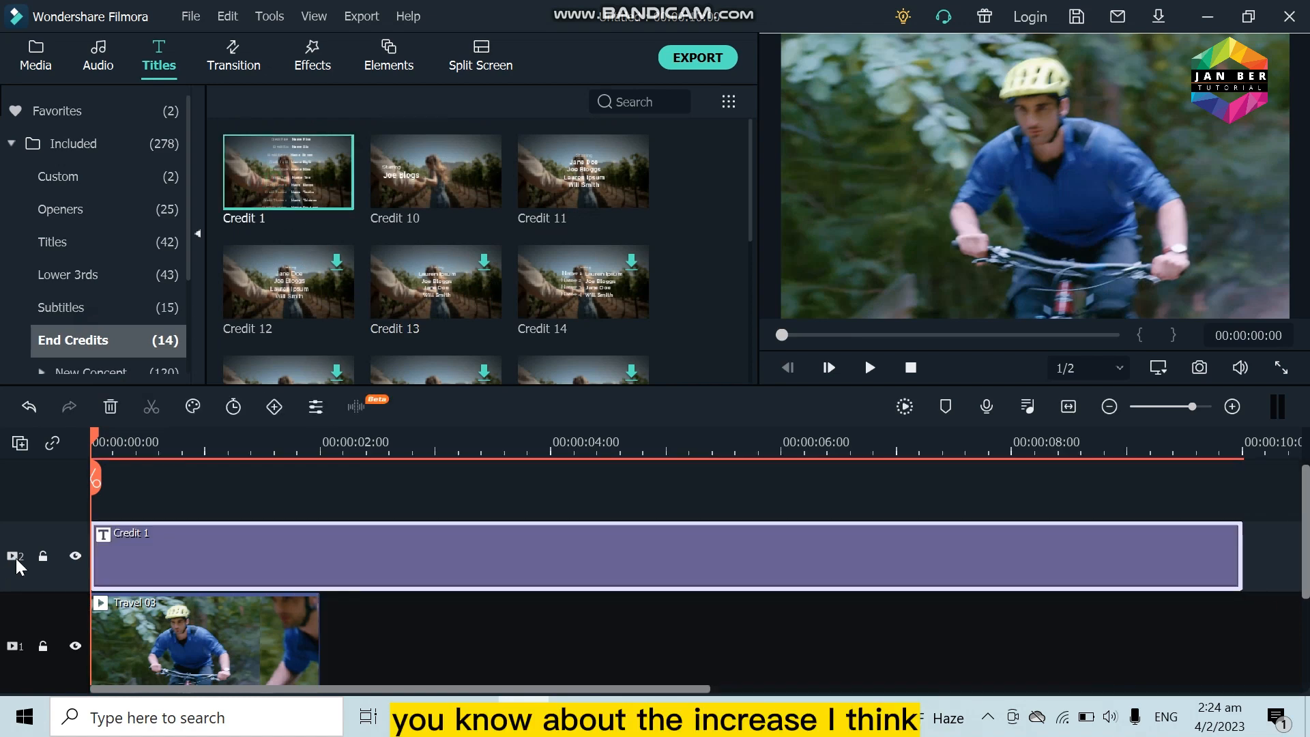
click(879, 366)
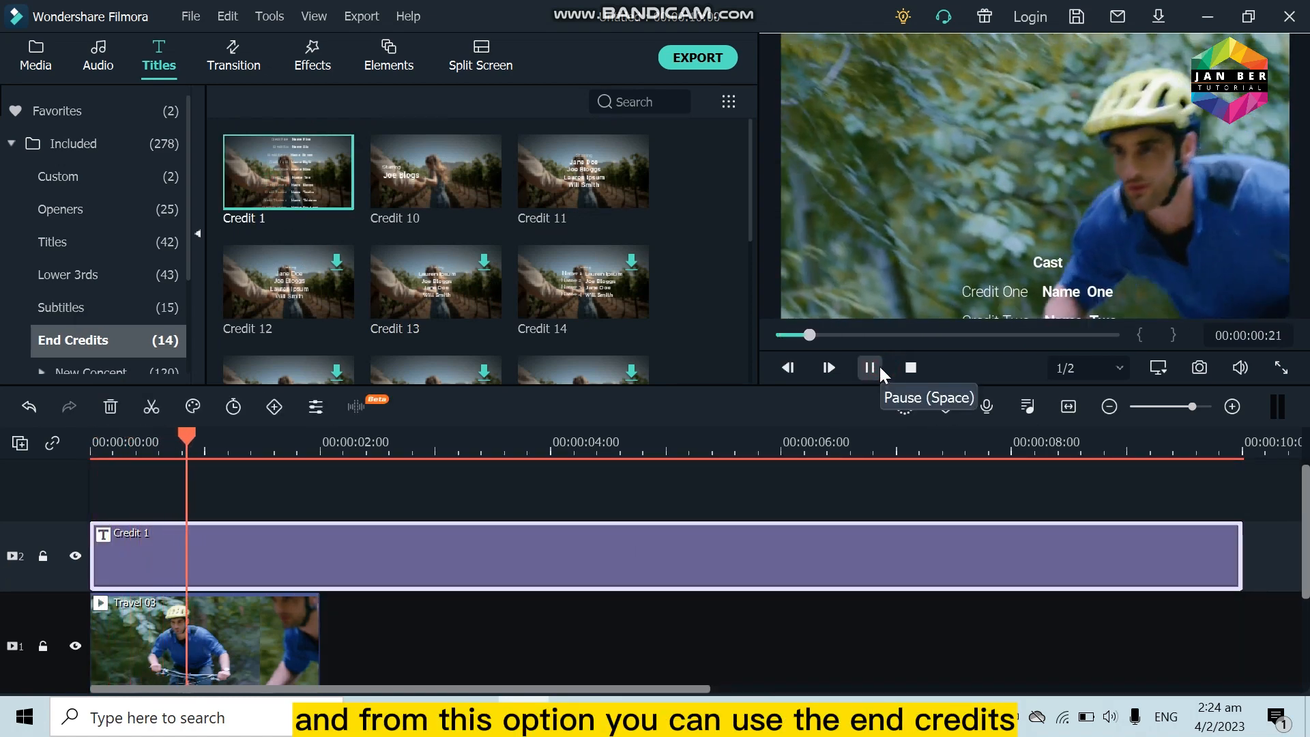
key(space)
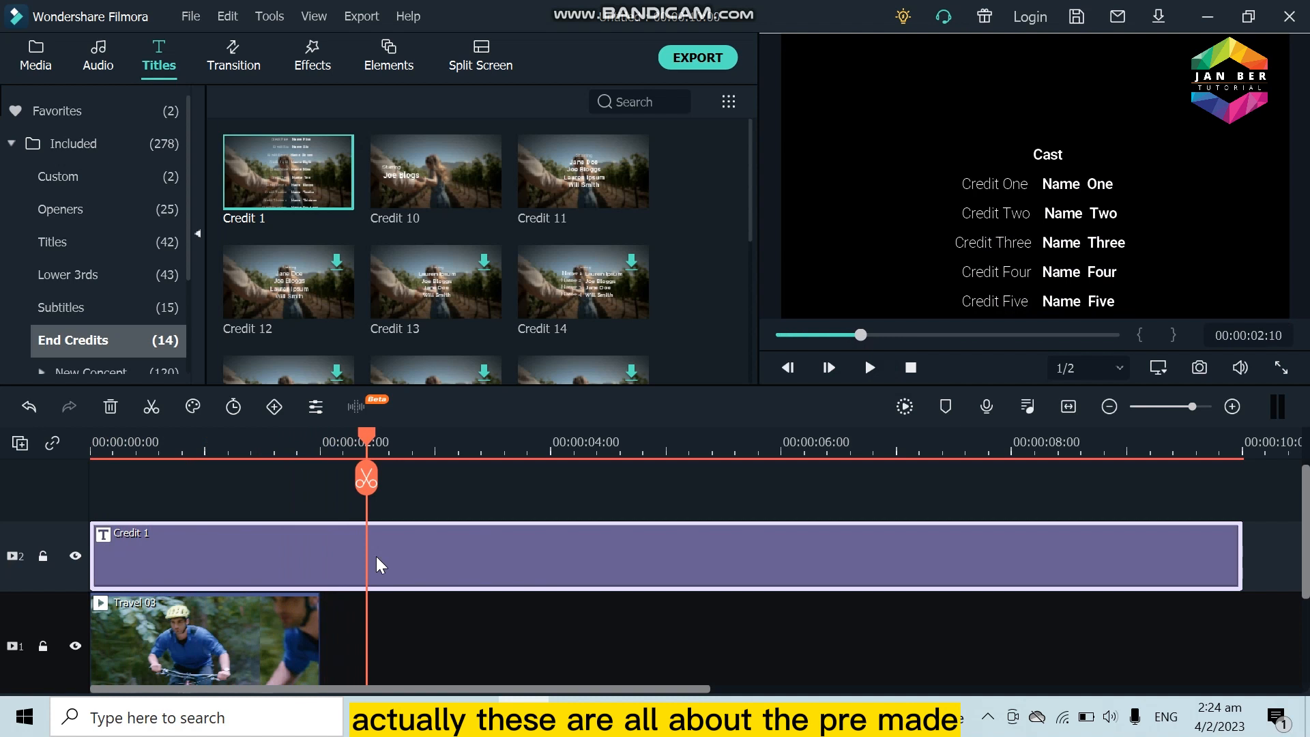
Step: Delete the Credit 1 clip and place the Basic 6 title from the full included collection at the start of track 2
click(114, 410)
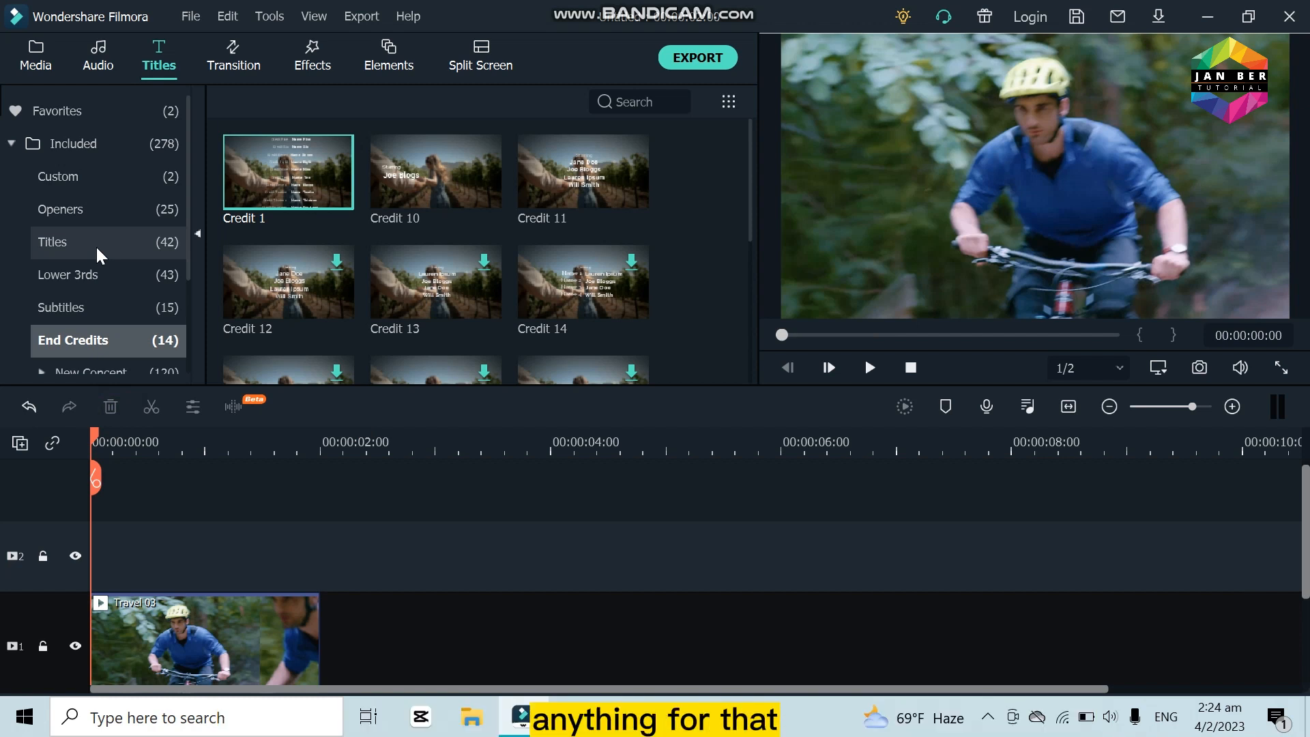
click(91, 144)
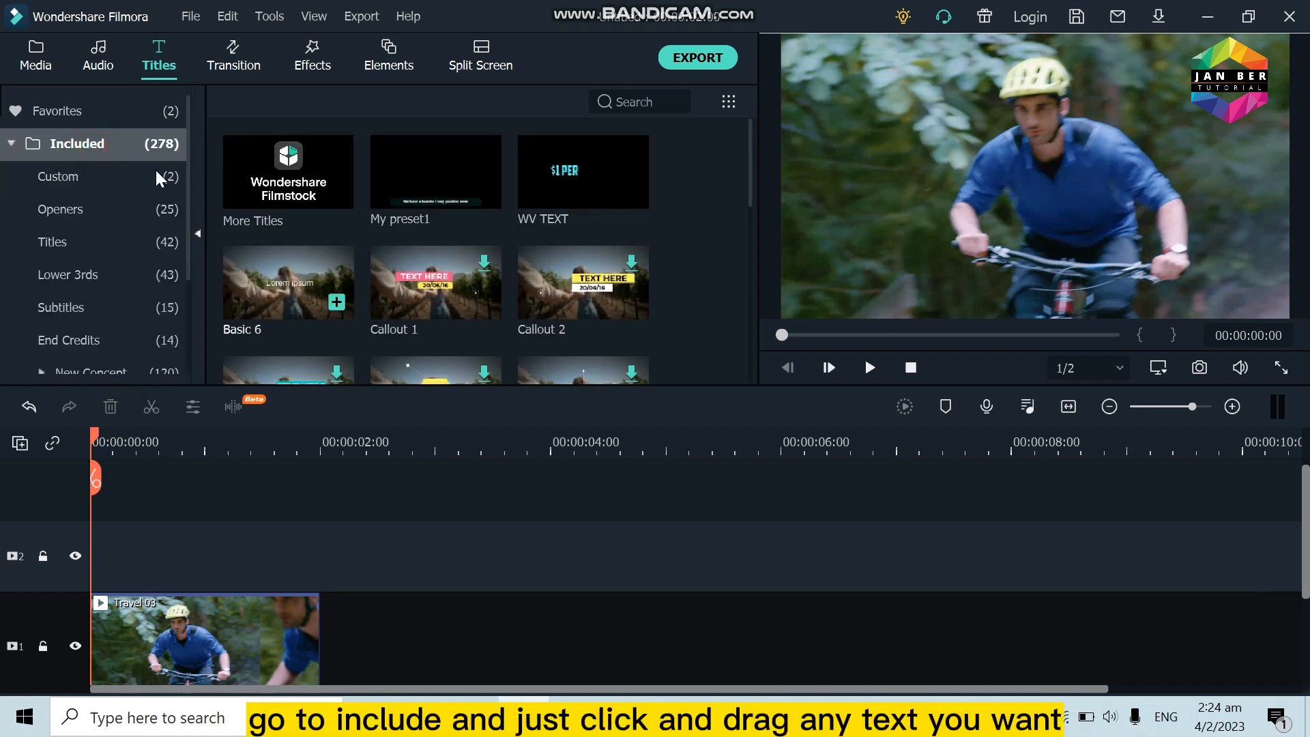
drag(280, 292, 27, 524)
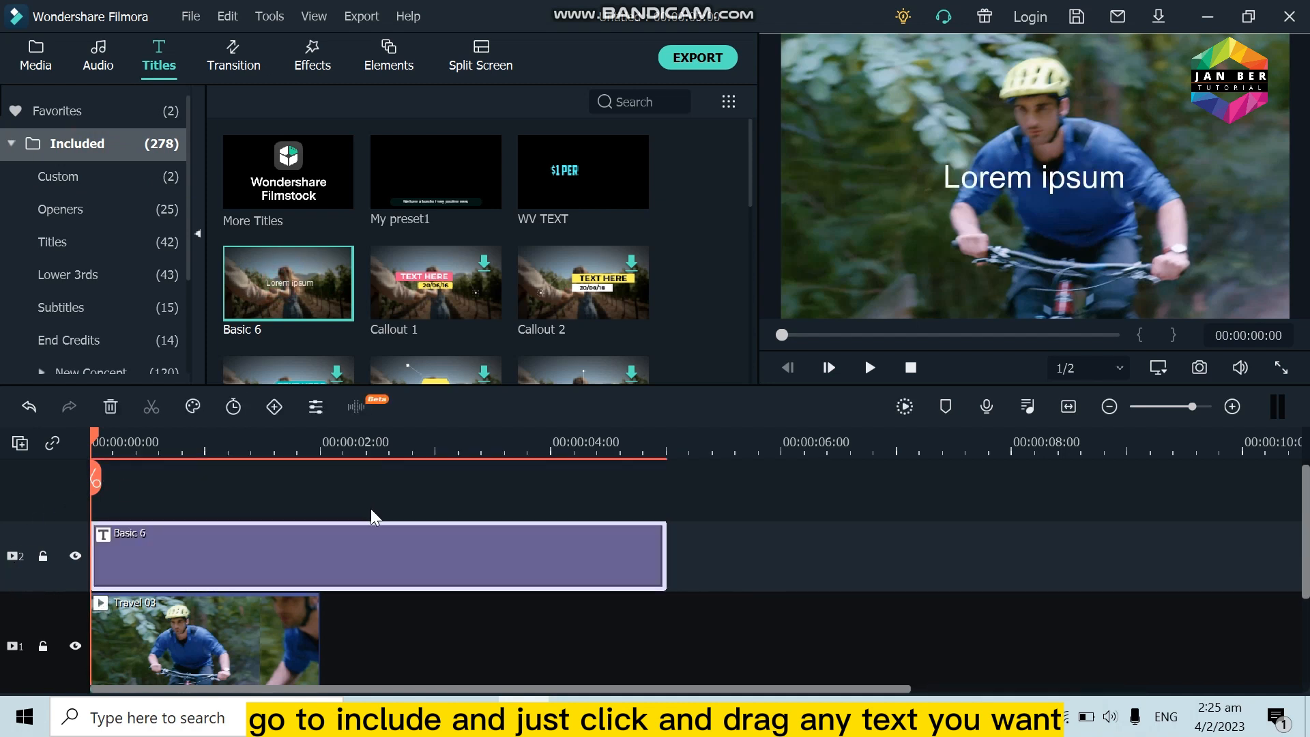
Step: Open the Basic 6 title in the advanced text editor and set its font to Bungee Inline
double_click(365, 541)
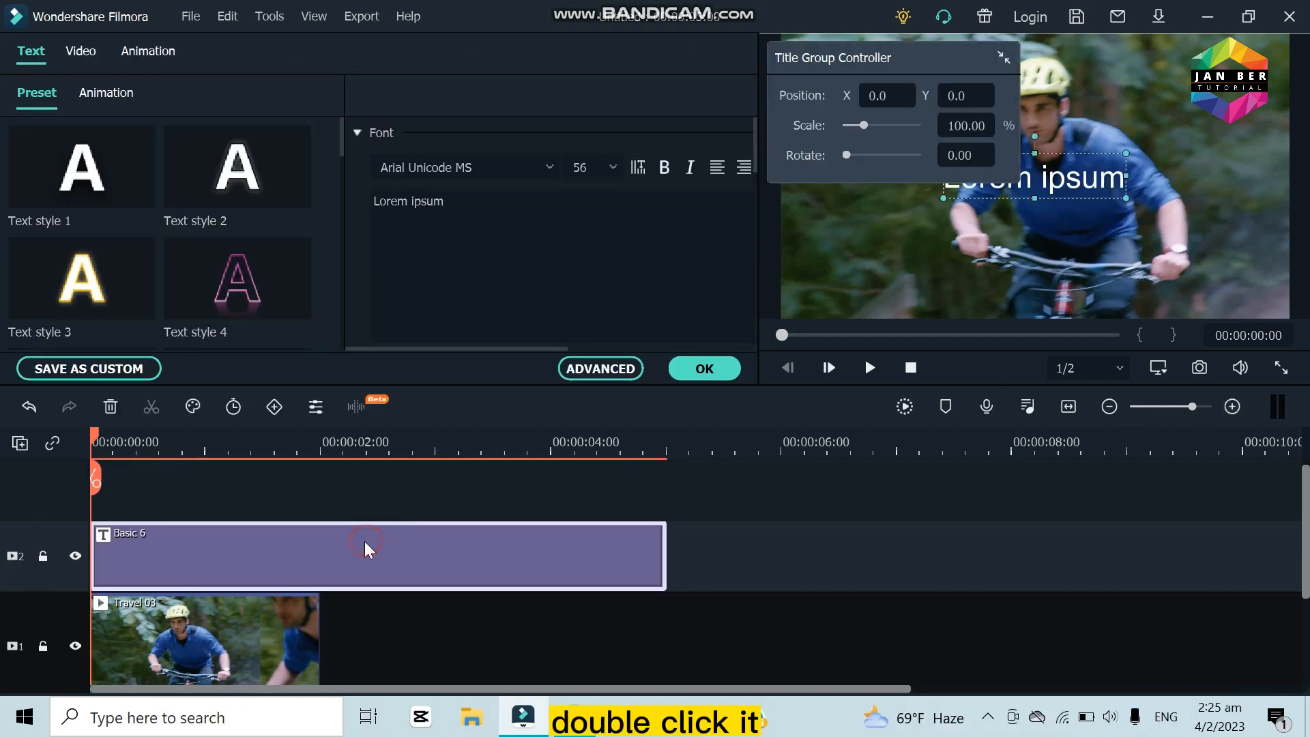
click(616, 371)
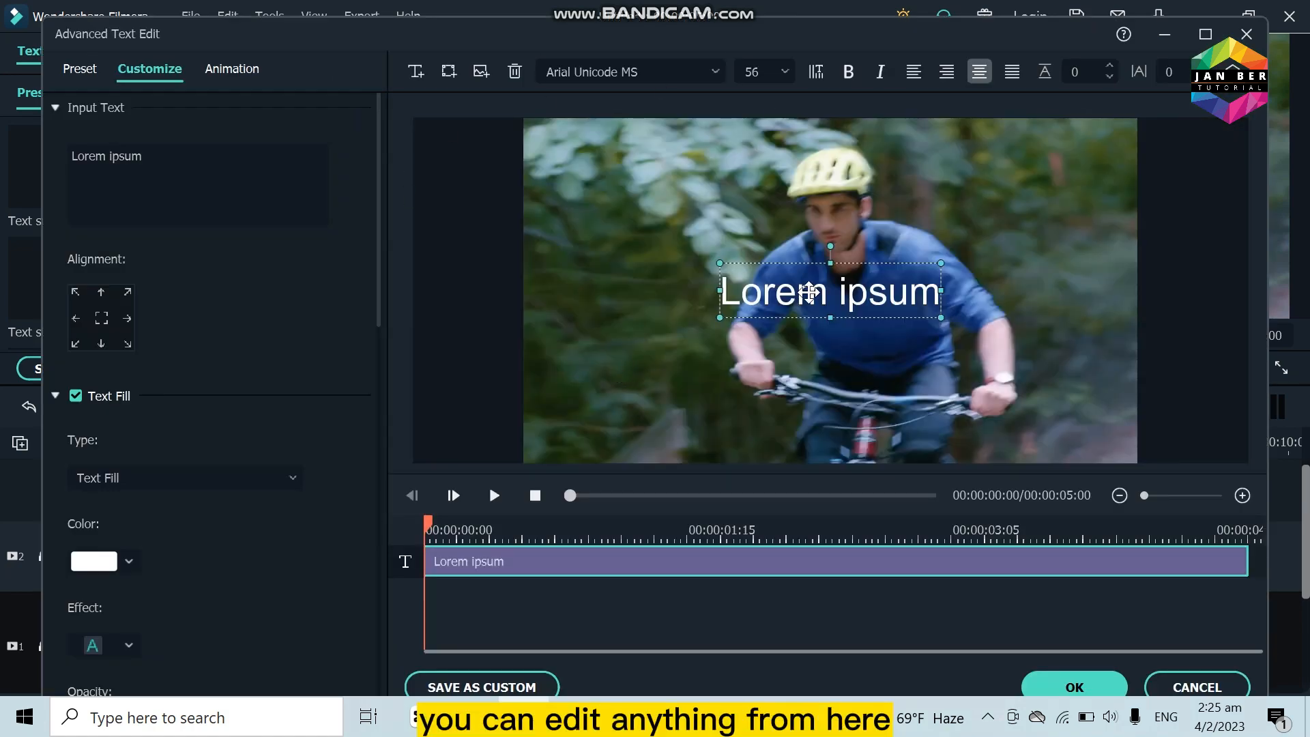
click(715, 72)
scroll(713, 181, down, 8)
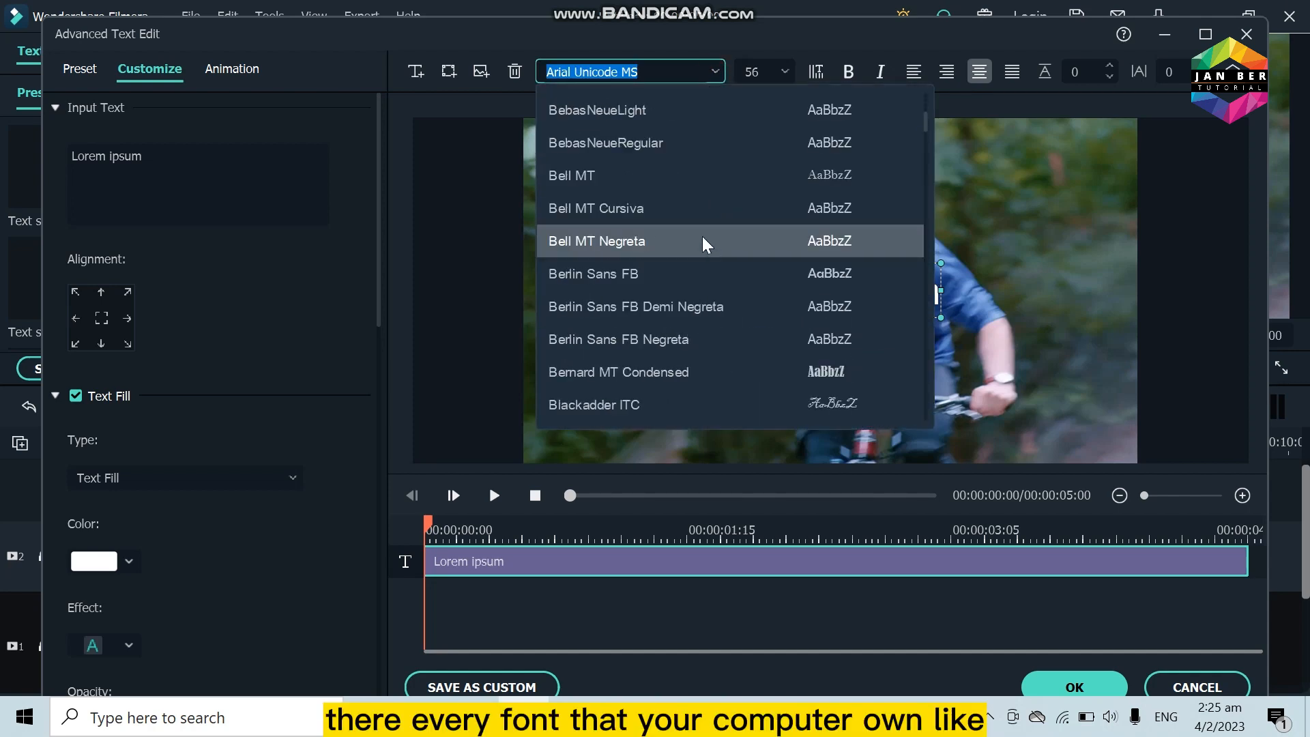
scroll(704, 244, down, 6)
scroll(723, 219, up, 2)
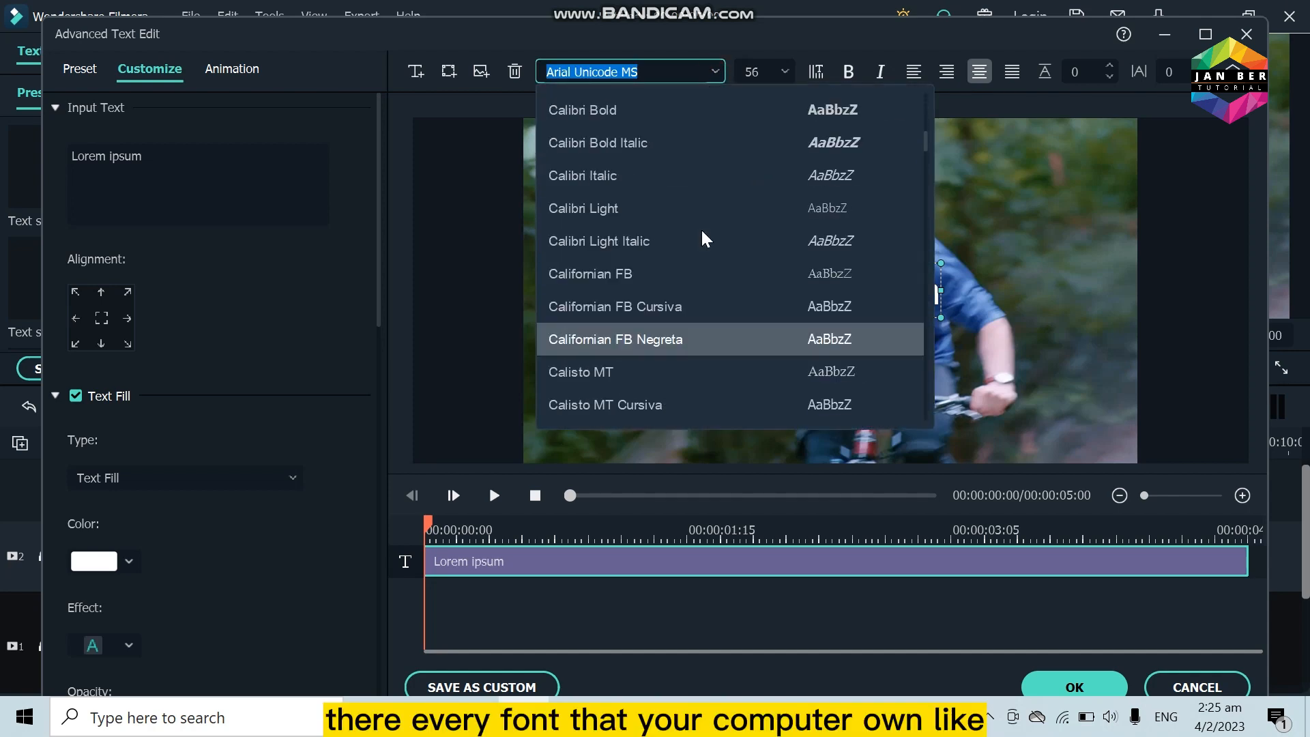
click(745, 156)
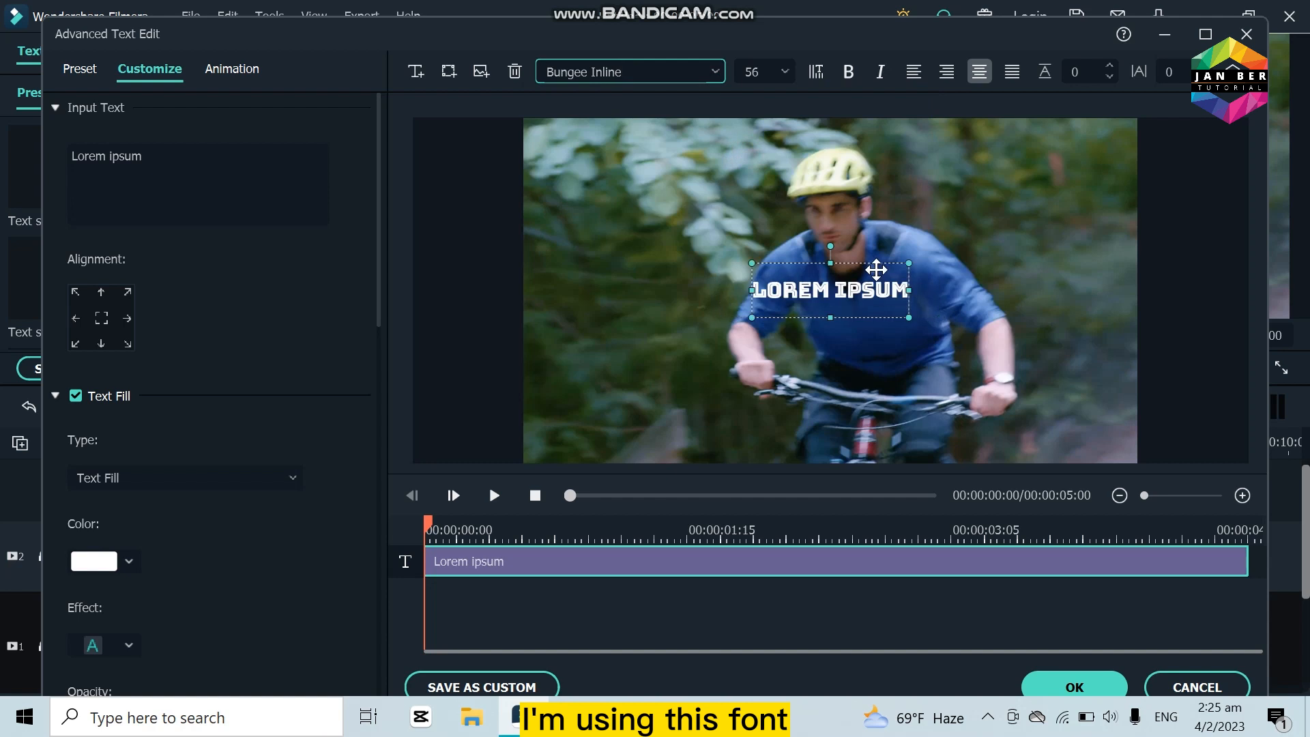
Step: Enlarge the Lorem ipsum text box and set its font size to 150
drag(910, 319, 988, 345)
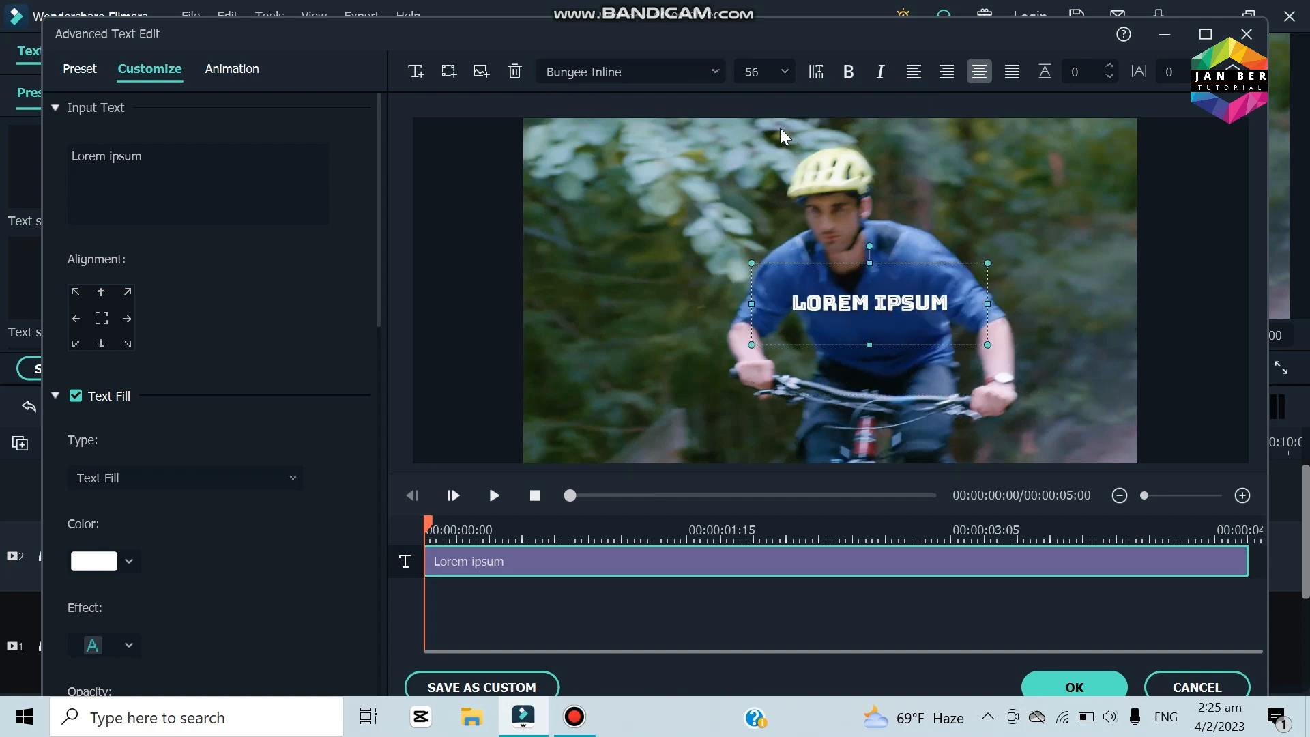
scroll(757, 75, up, 6)
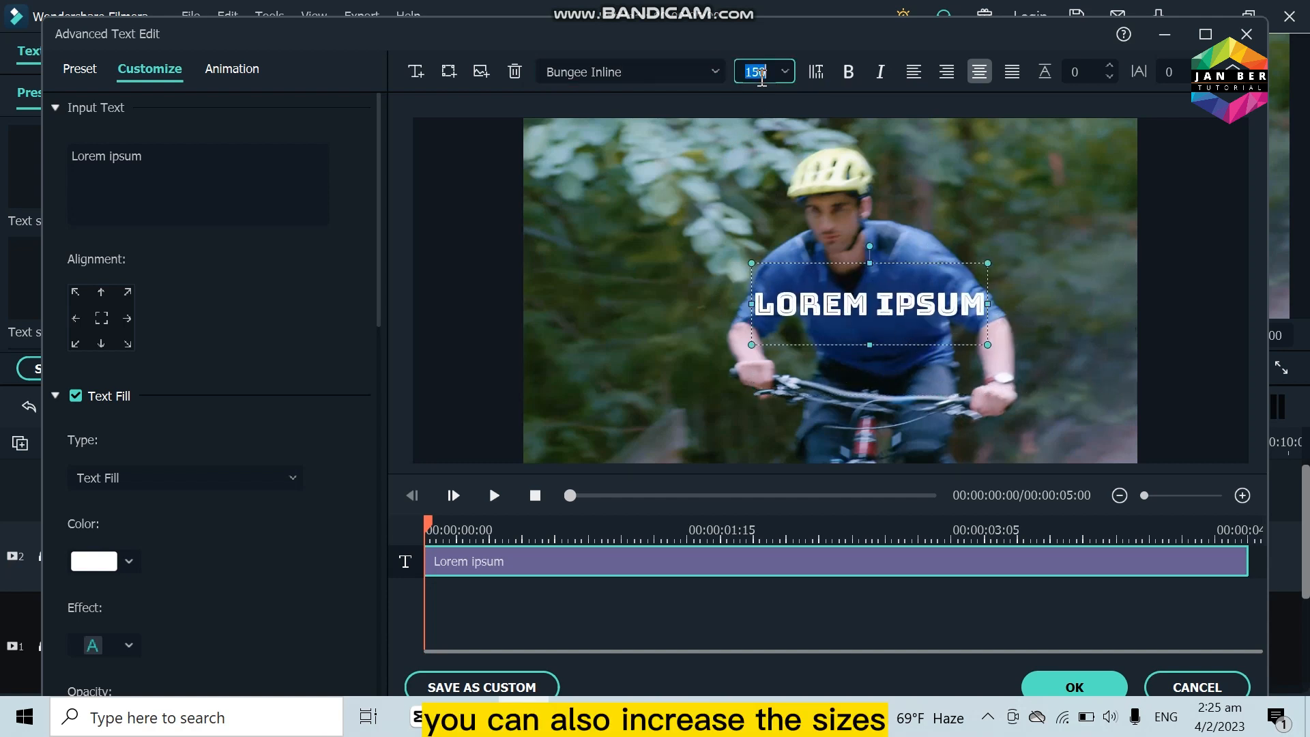
Step: Try bold and right alignment on the Lorem ipsum text, and return it to centre alignment
click(851, 73)
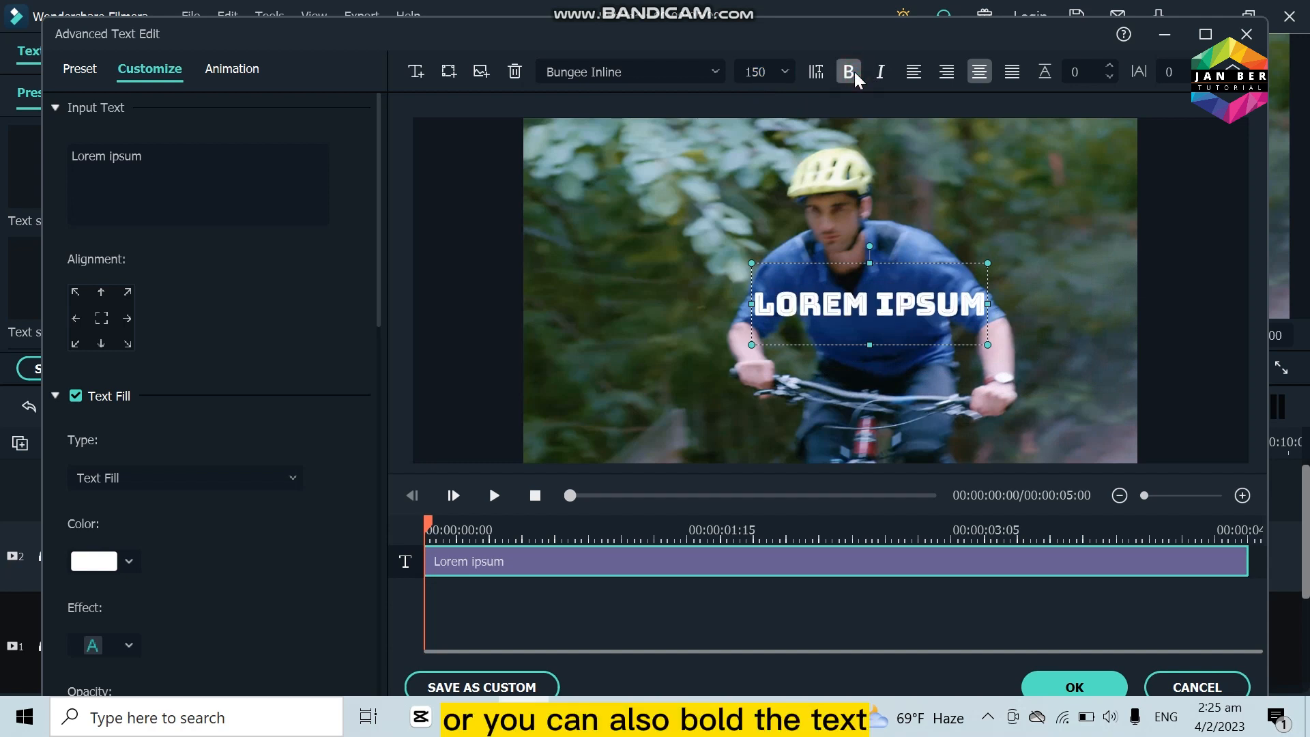
click(947, 72)
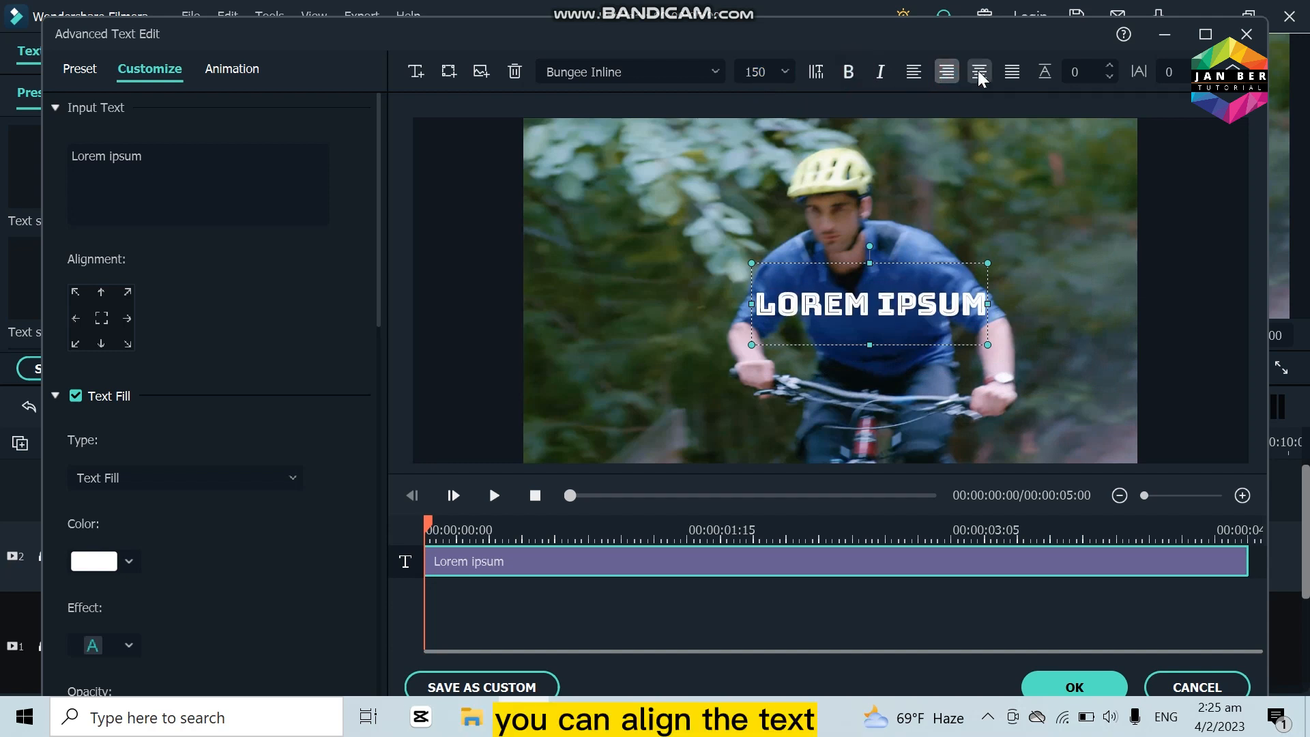
click(979, 72)
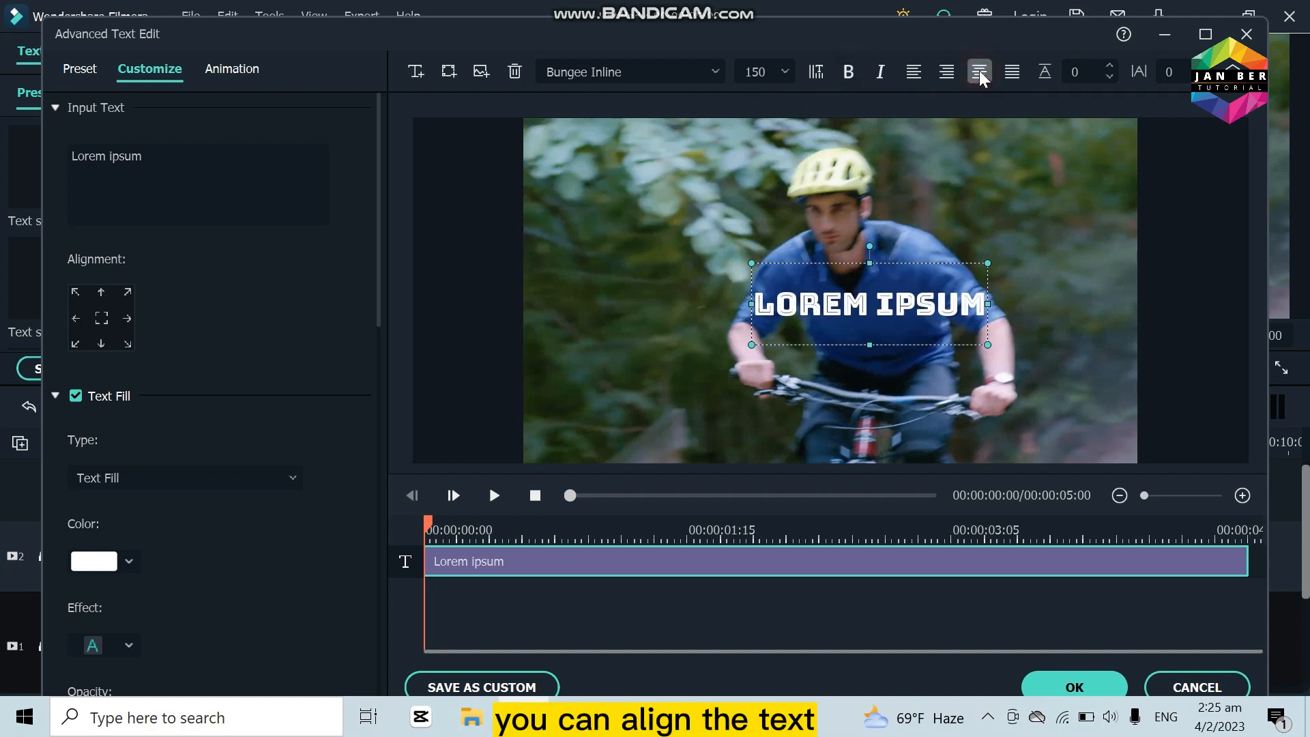
Step: Try adding a second text box to the title and delete it
click(417, 73)
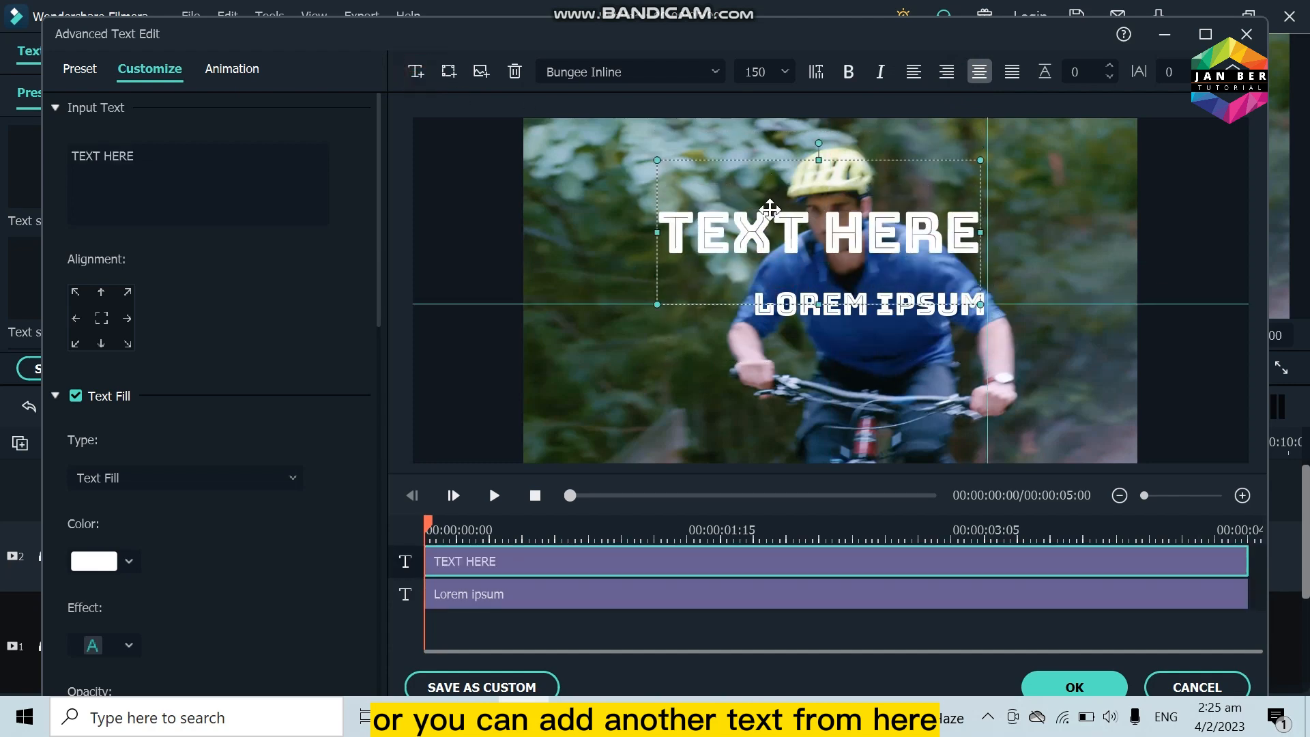
click(515, 71)
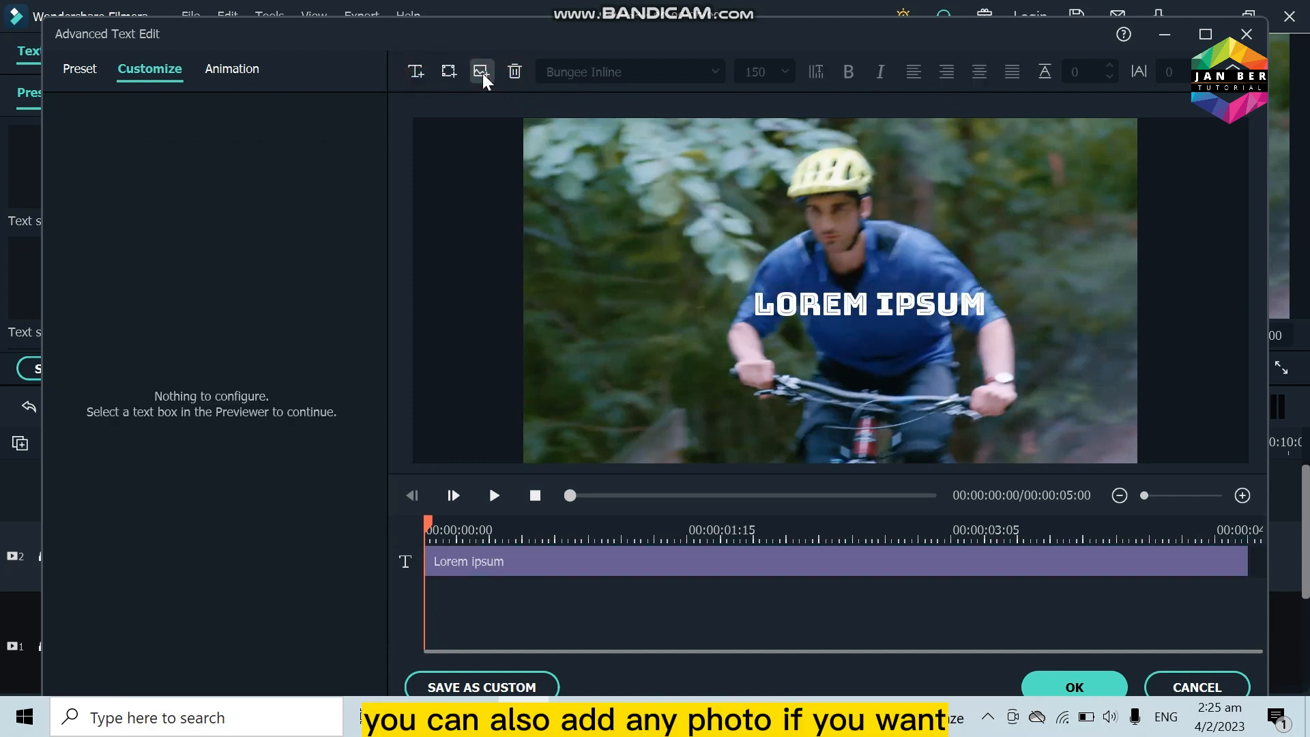
Step: Look at the image file picker, cancel it, and view the shapes that can be added to the title
click(481, 71)
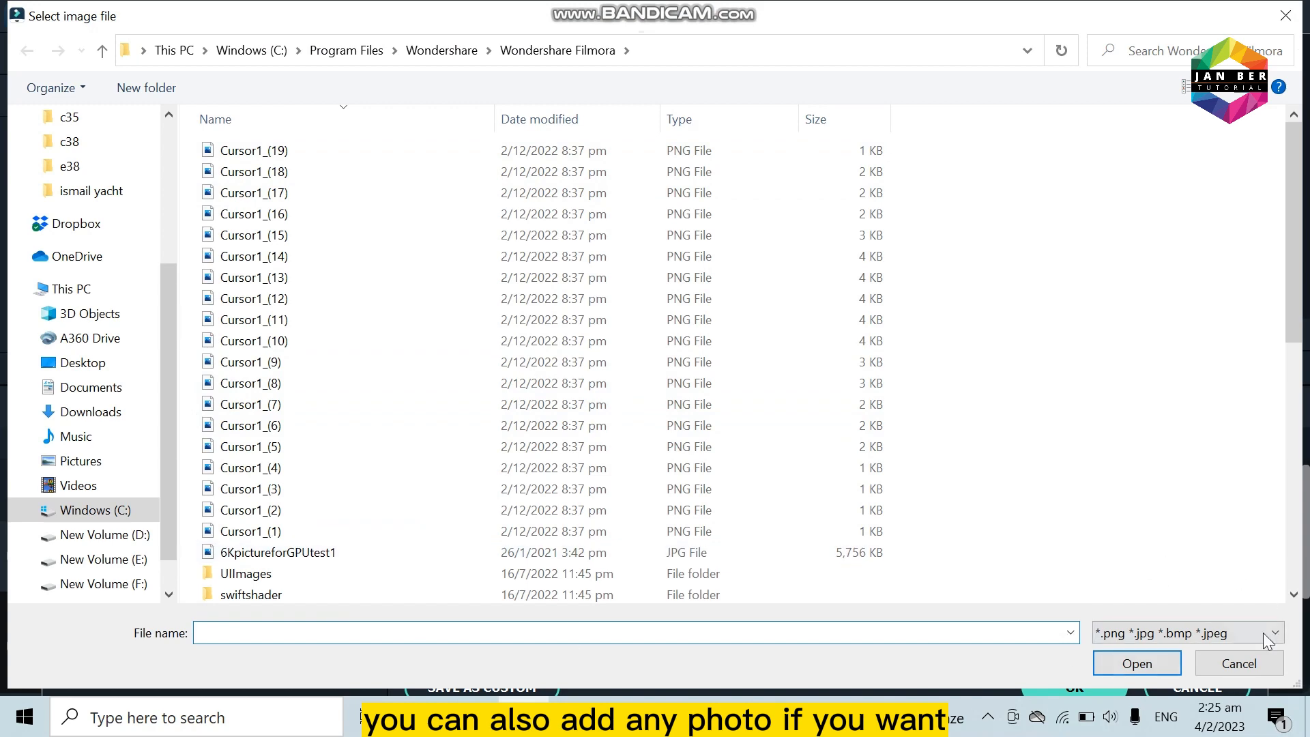
click(1239, 663)
click(448, 71)
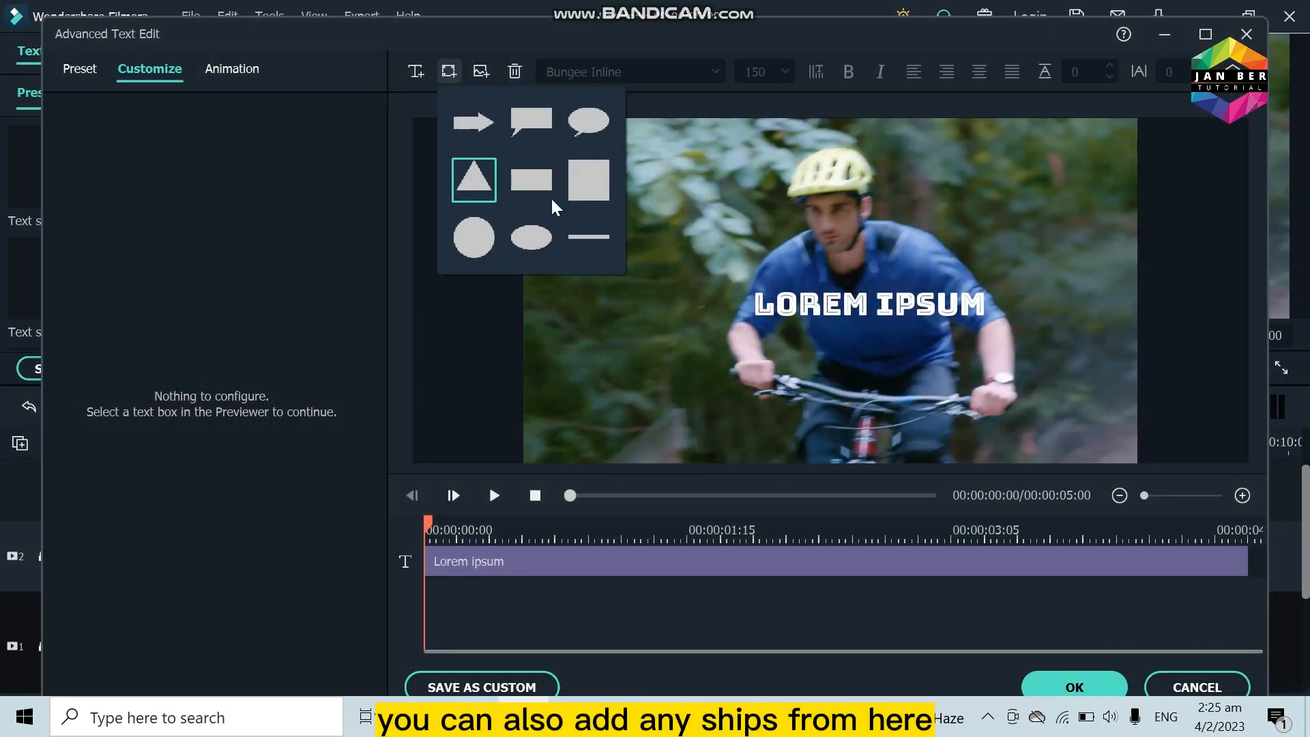
Step: Enlarge the Lorem ipsum text in the preview and apply the Cinema style animation to it
click(723, 320)
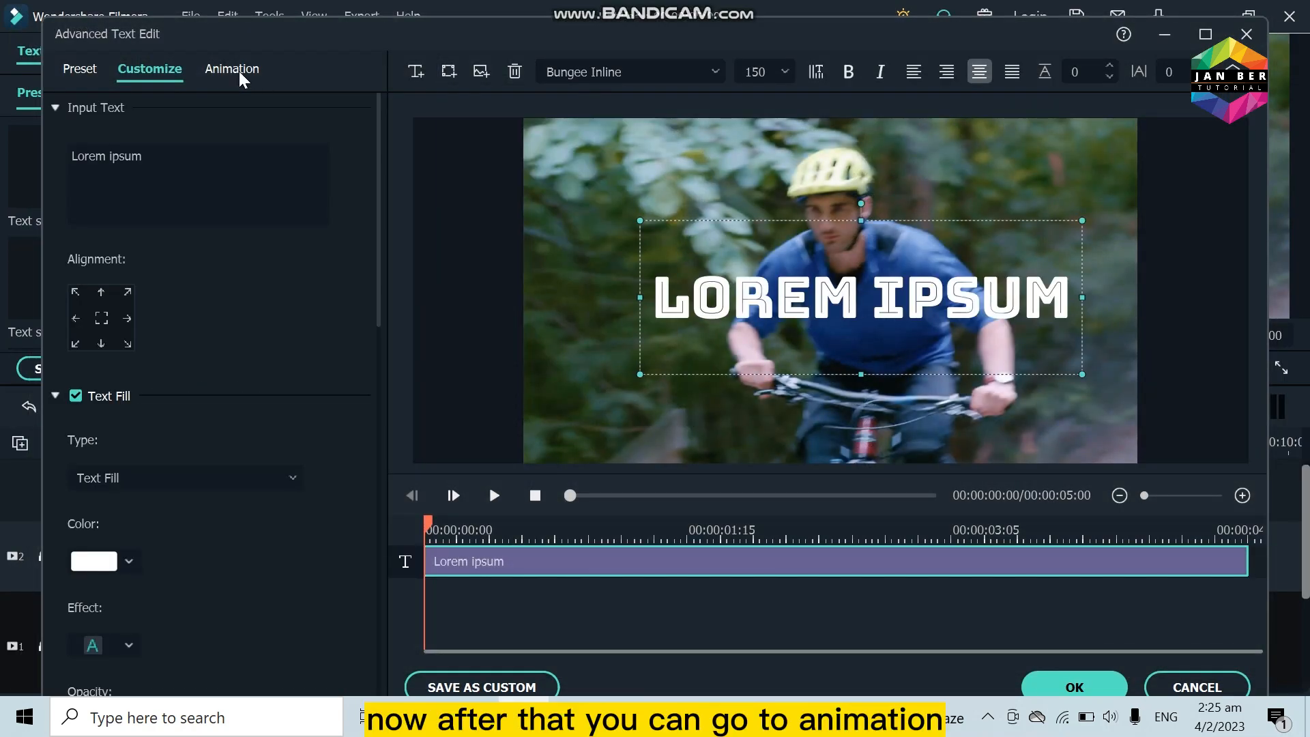
click(240, 74)
click(273, 292)
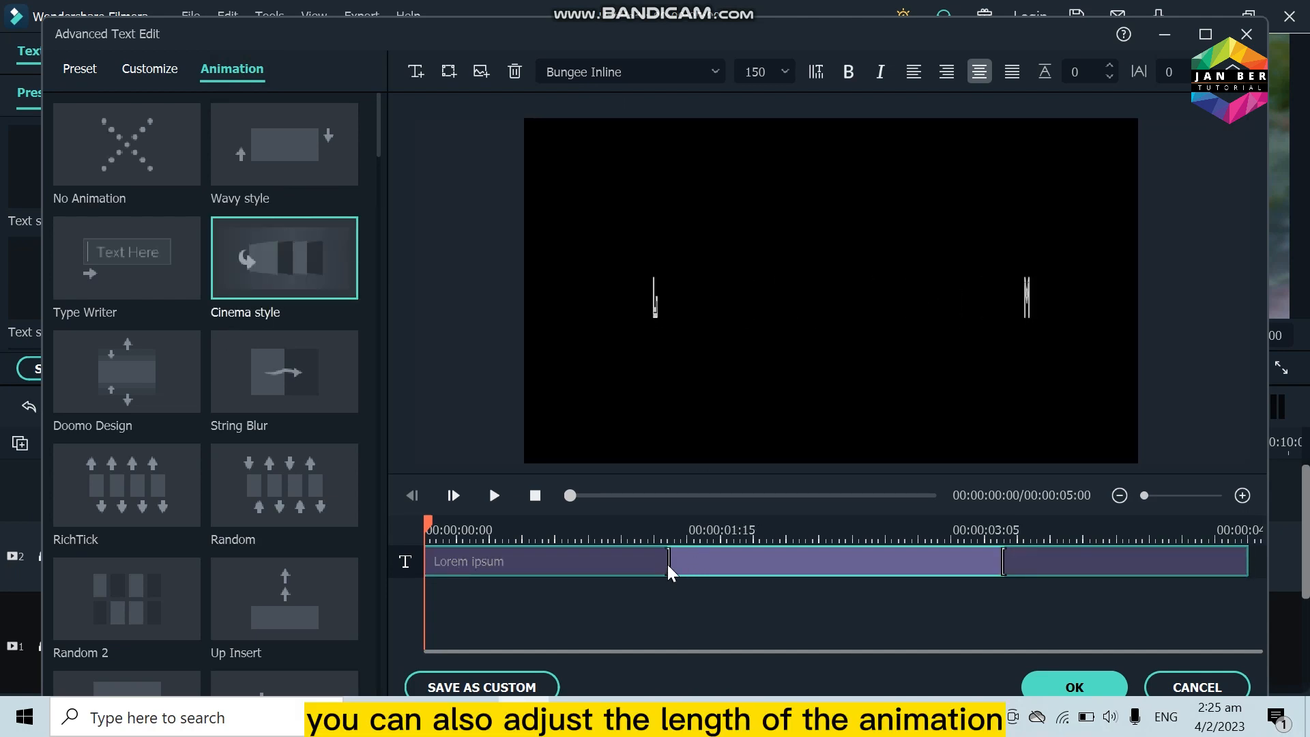
Step: Shorten the text's opening animation to end at 00:00:01:05 and its closing animation to start at 00:00:04:04
drag(663, 562, 623, 563)
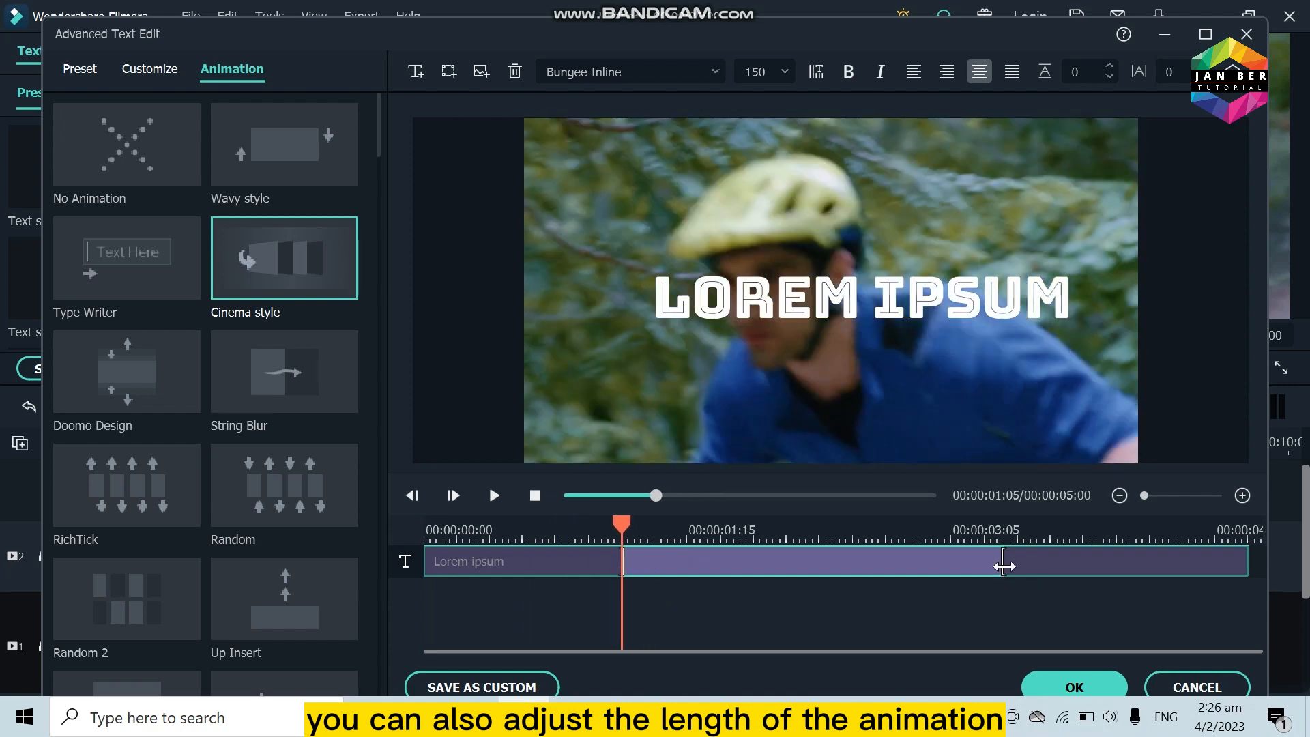
drag(1006, 566, 1109, 565)
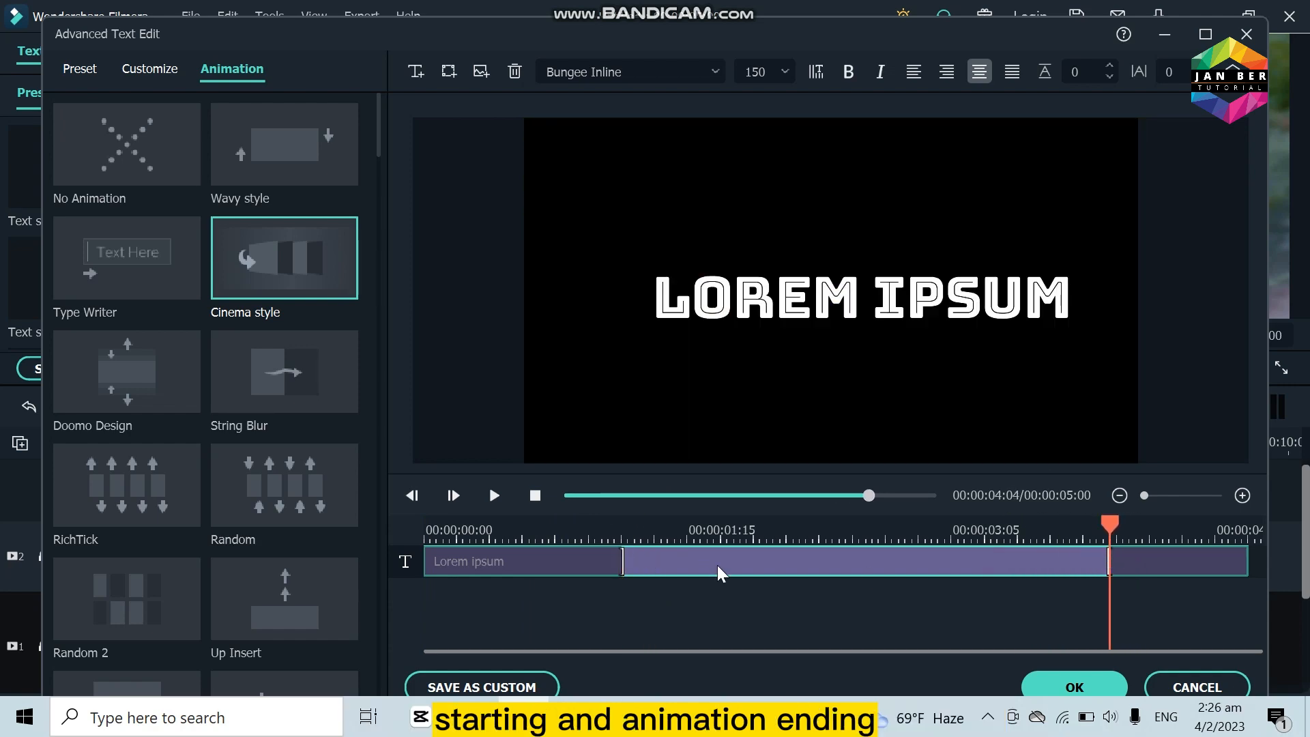
Step: Try the Move to left, Move to lower right, Move to top and Move to upper right animations on the text
scroll(188, 434, down, 15)
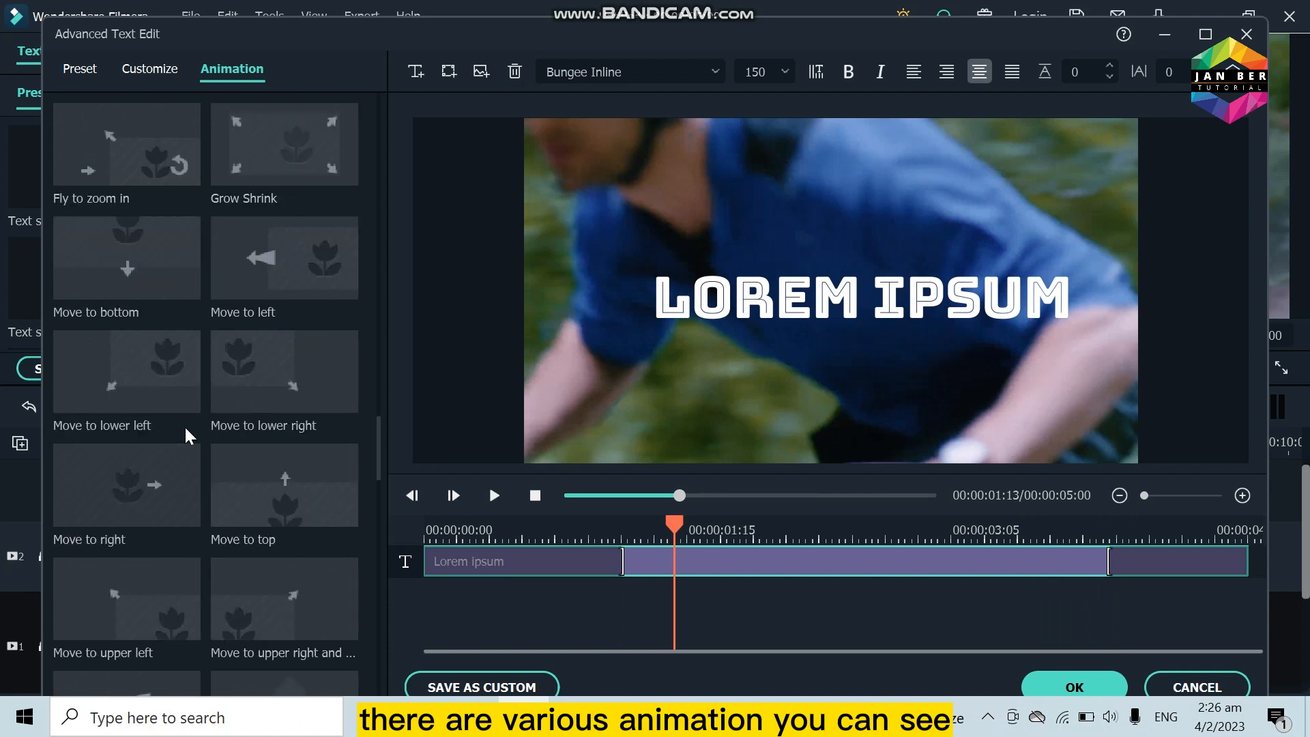
scroll(187, 434, up, 5)
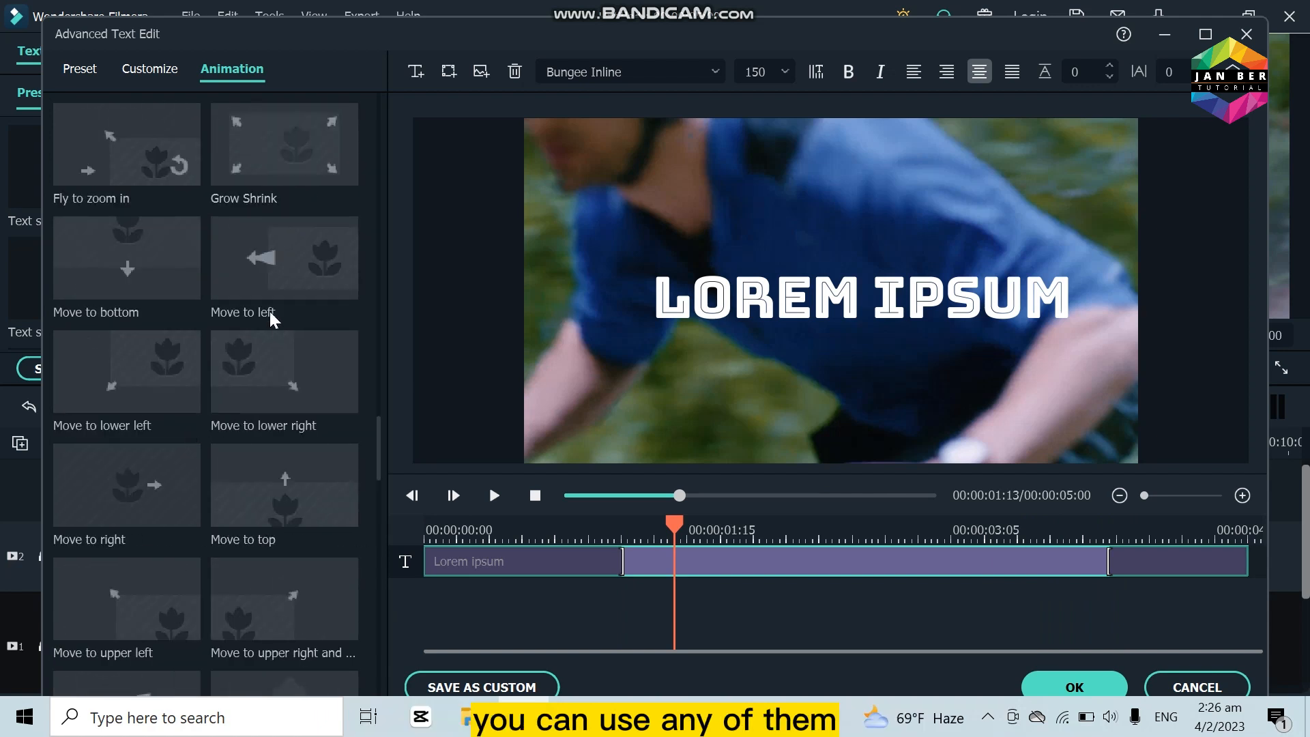
click(264, 269)
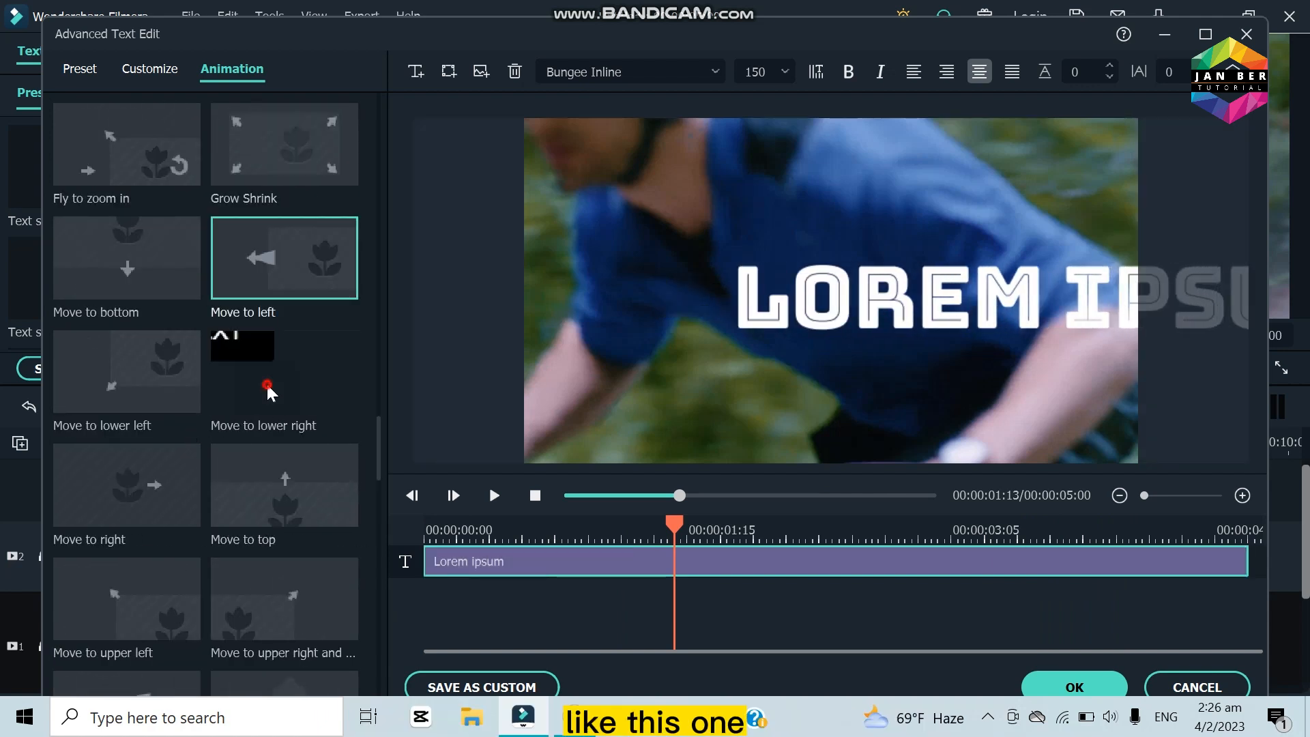
click(267, 388)
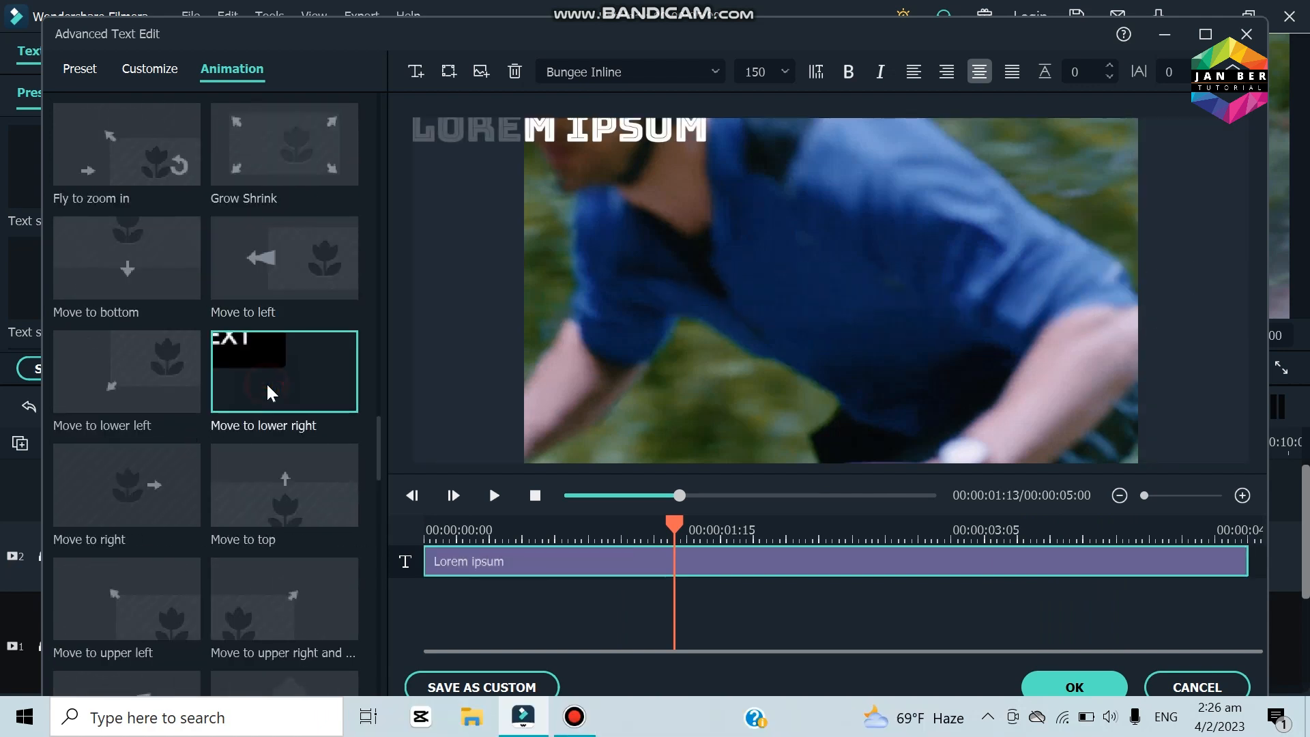
click(268, 487)
click(295, 587)
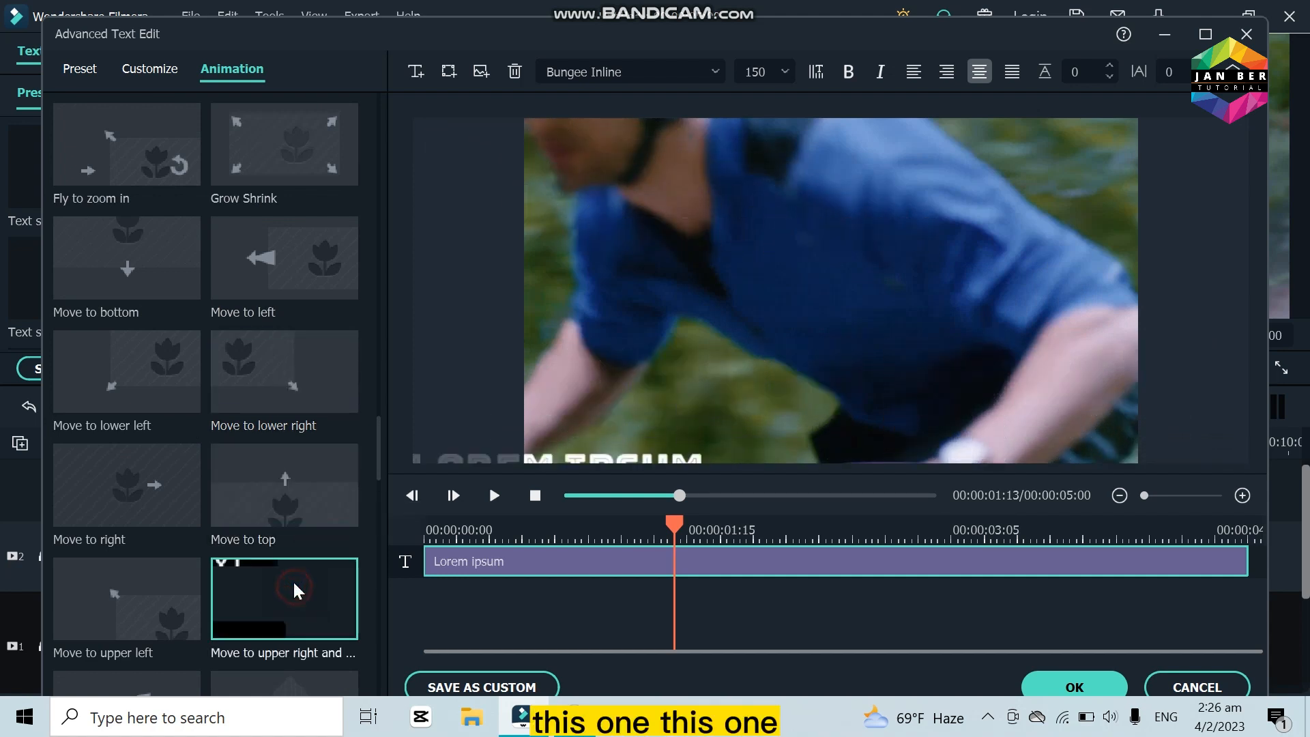
Step: Apply the Type Writer animation to the text and save the advanced text edits
scroll(299, 409, up, 10)
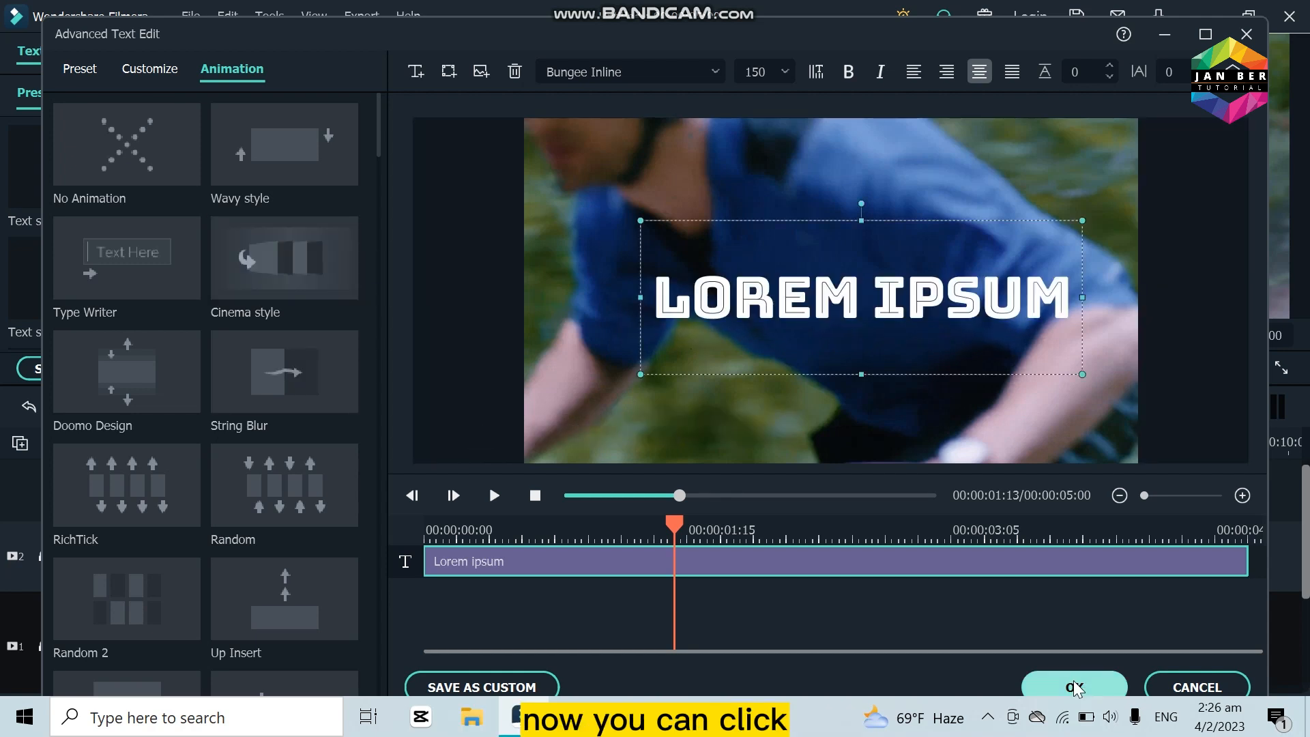
click(194, 273)
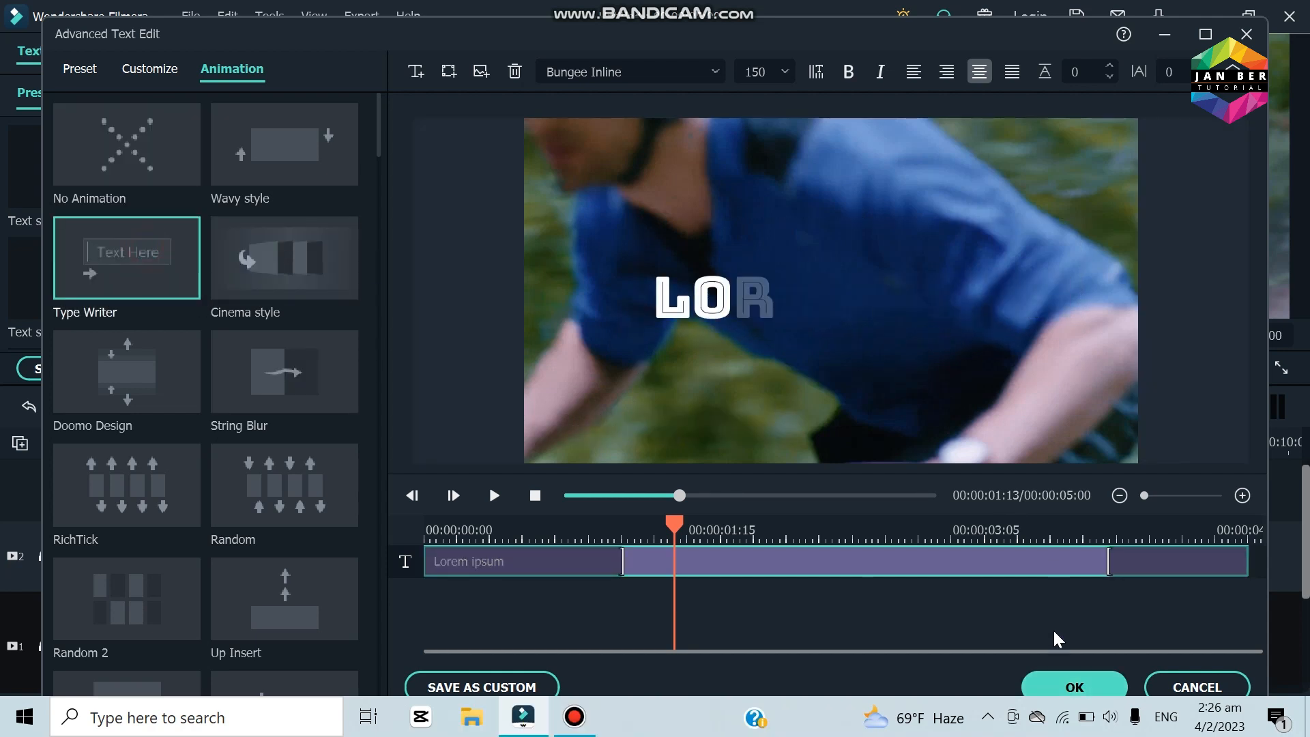
click(1068, 688)
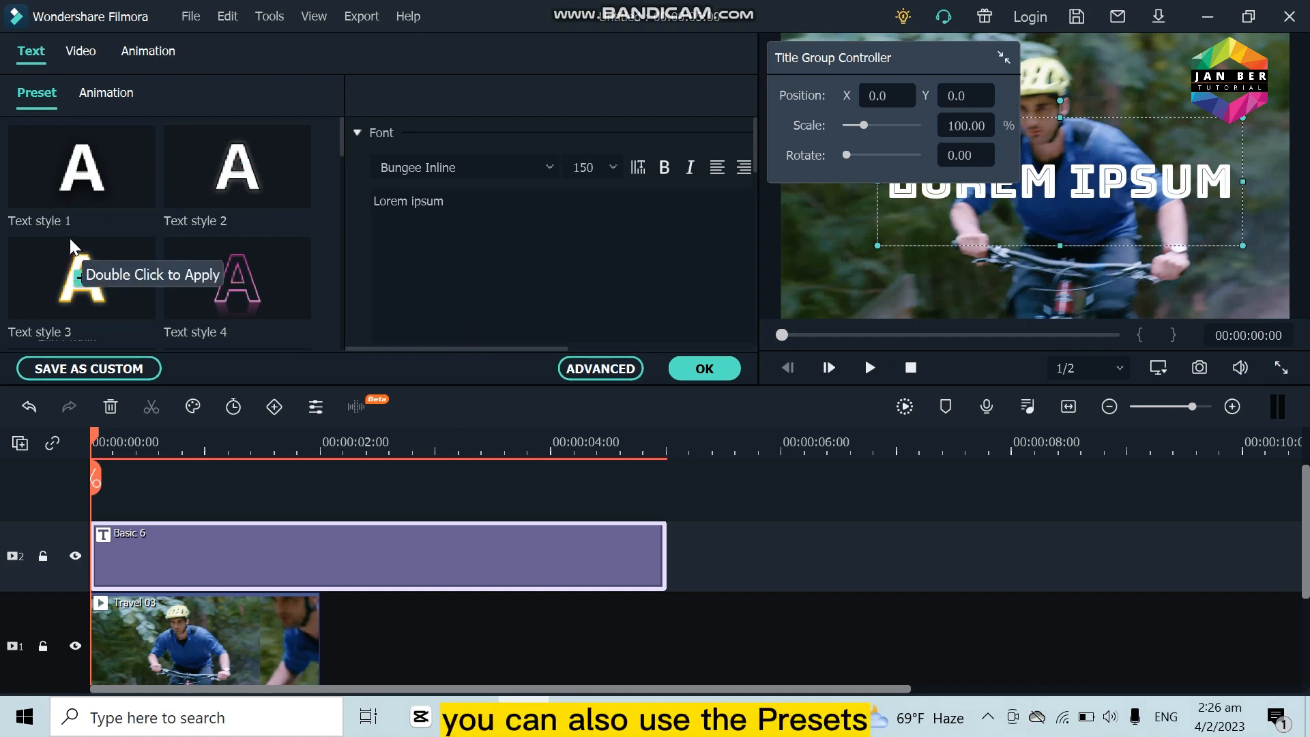
Step: Try the Text style 9 and Text style 10 presets on the Basic 6 title
scroll(104, 227, down, 6)
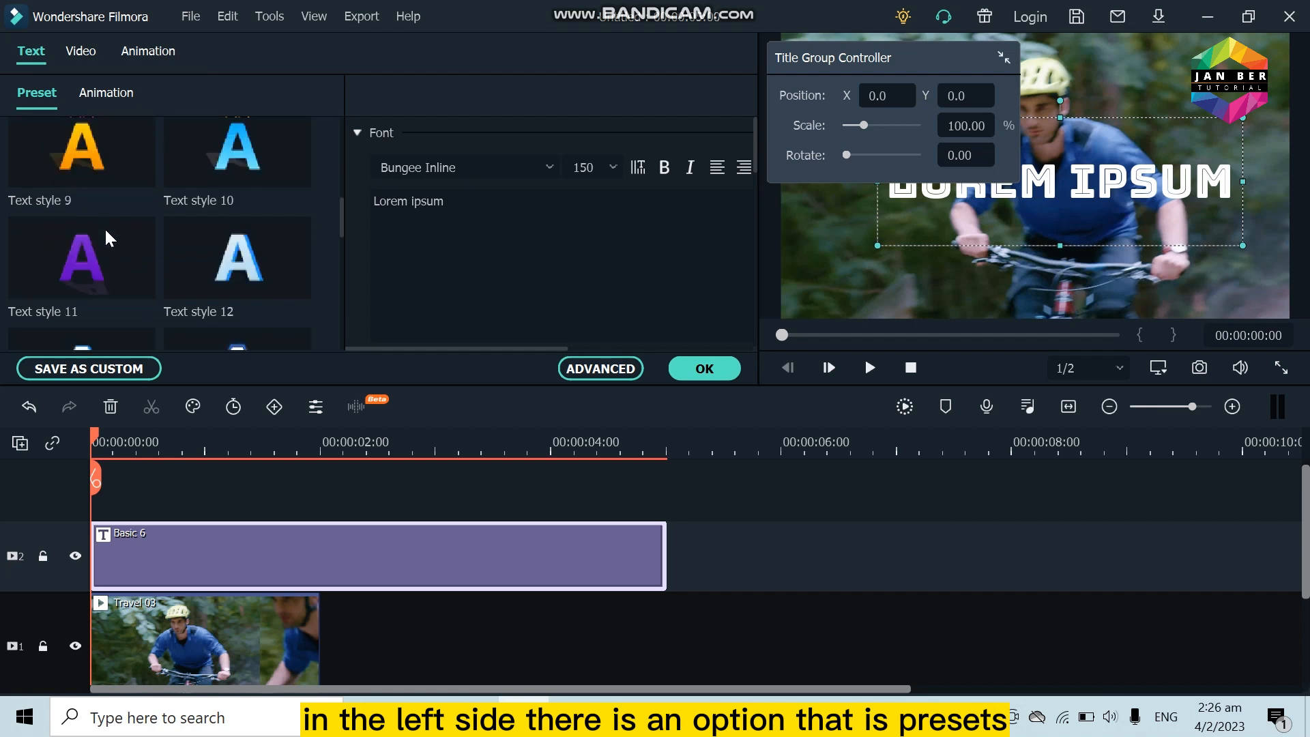
scroll(204, 252, up, 3)
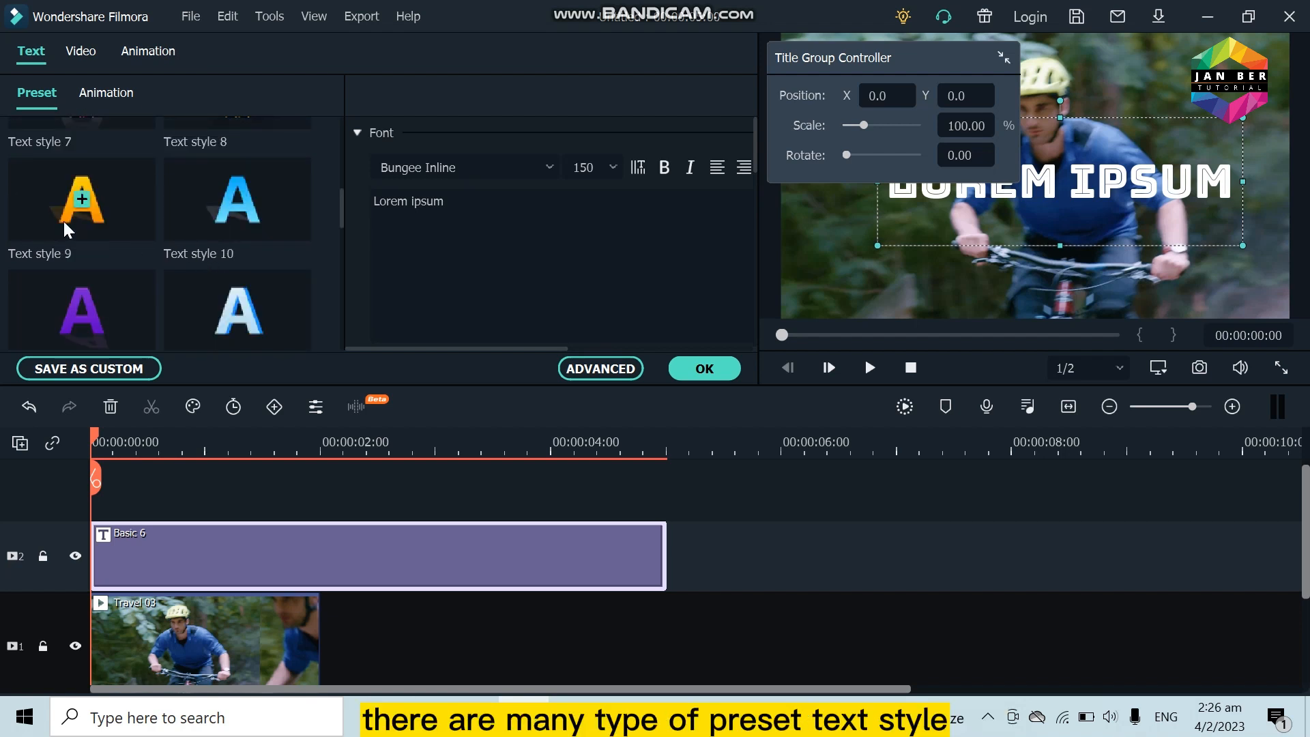
click(56, 219)
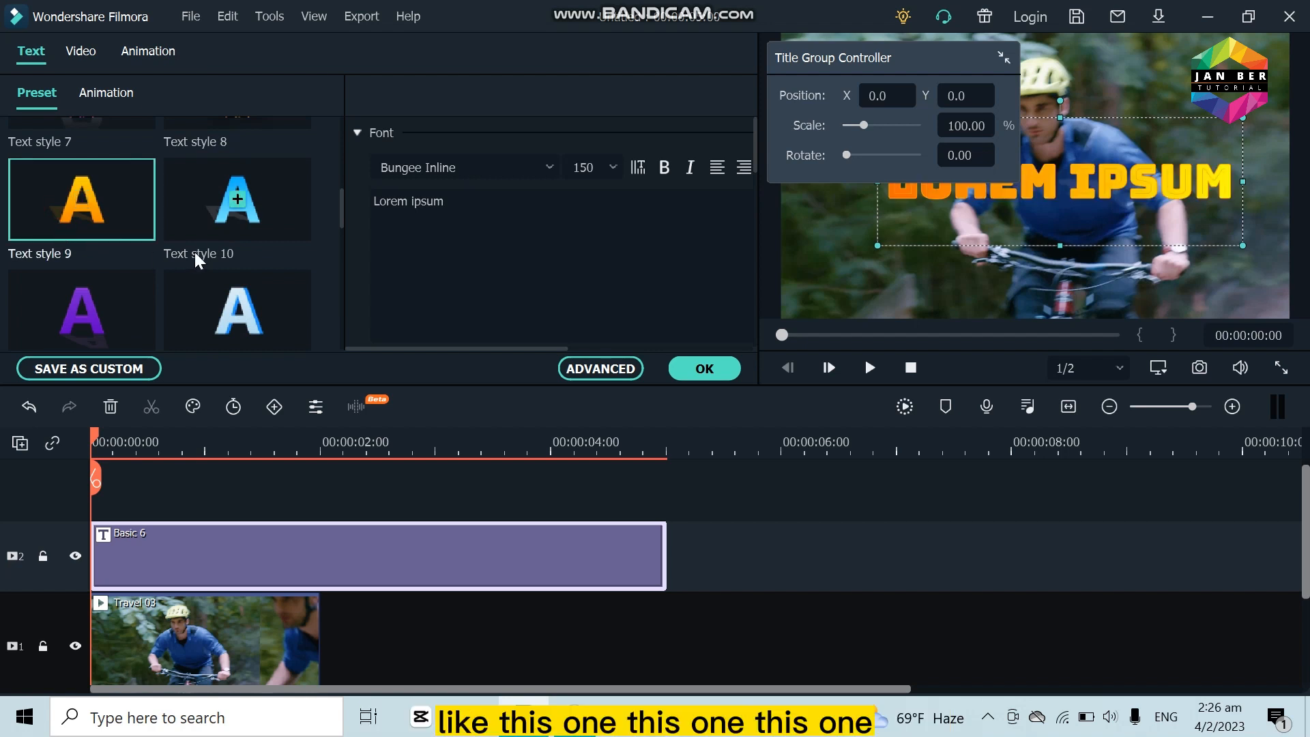
click(198, 215)
Step: Apply the Text style 12 preset to the Basic 6 title
scroll(167, 300, down, 1)
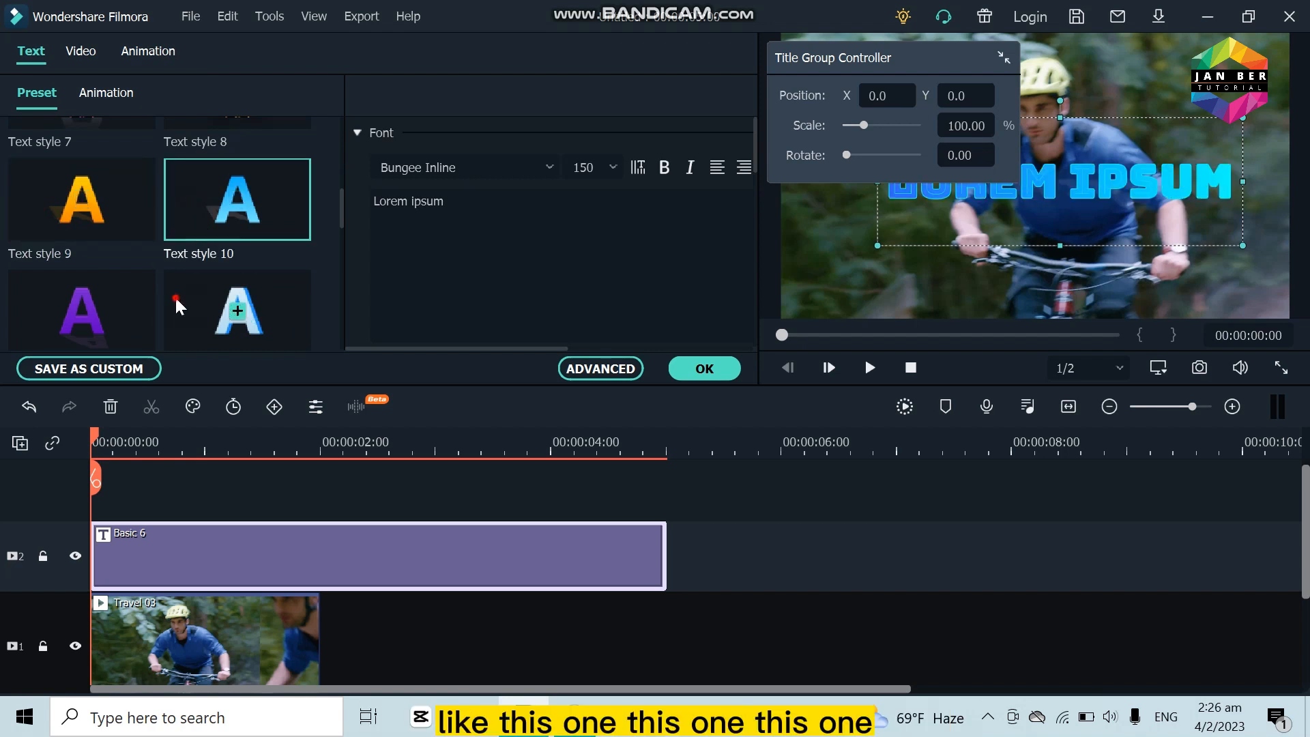
click(183, 303)
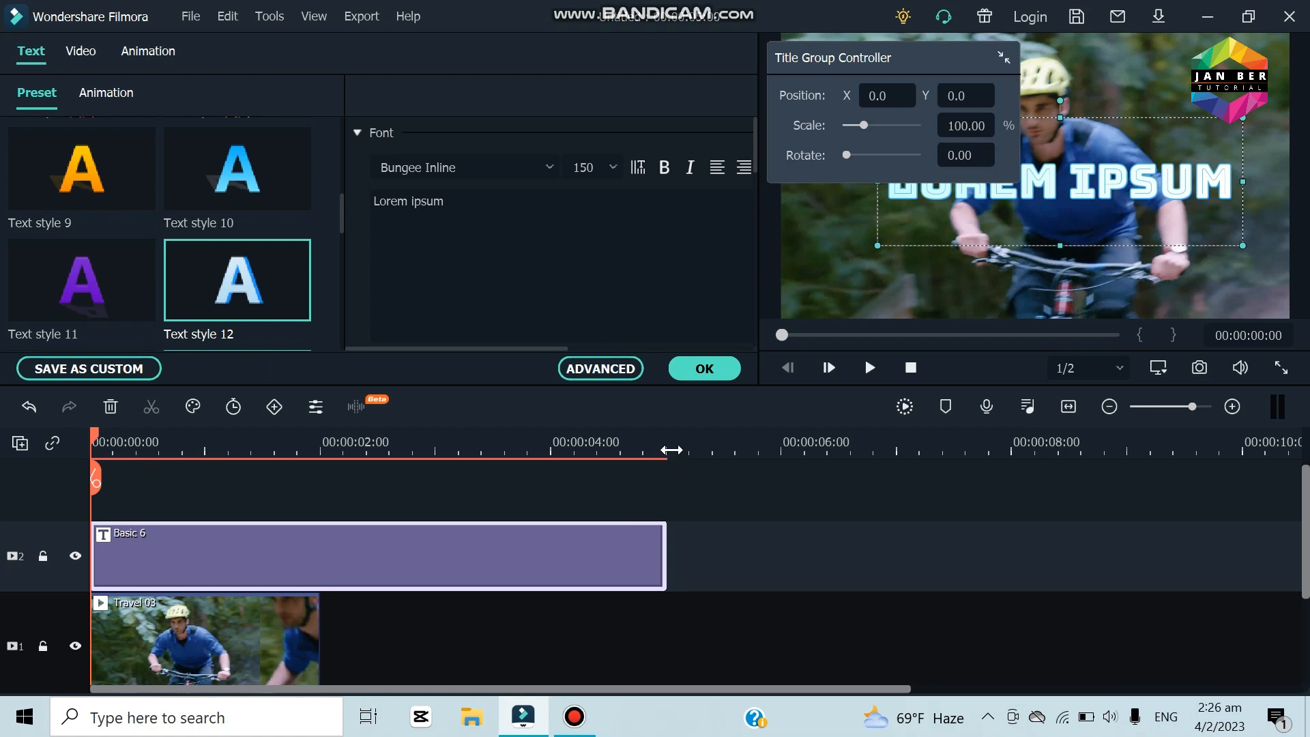
Step: Trim the Basic 6 clip's end to match the end of the Travel 03 clip and return the playhead to the start
scroll(676, 523, down, 1)
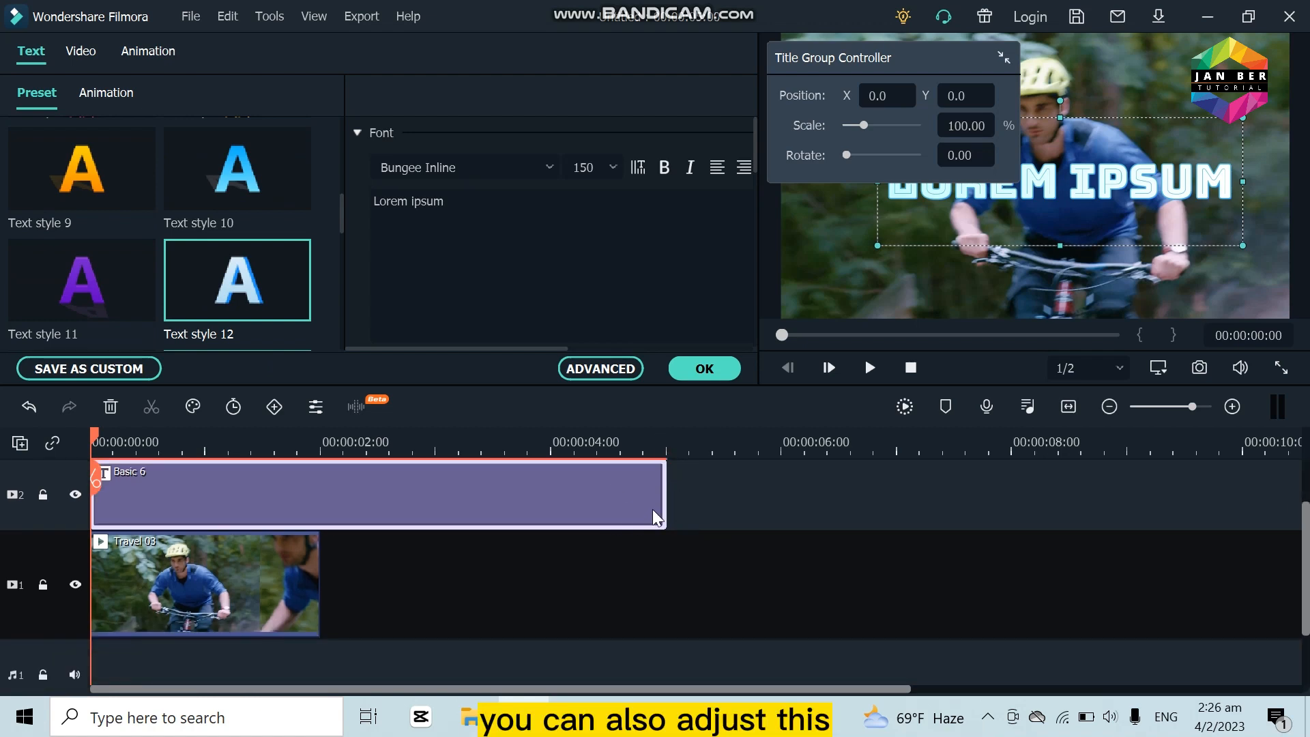
drag(663, 509, 189, 523)
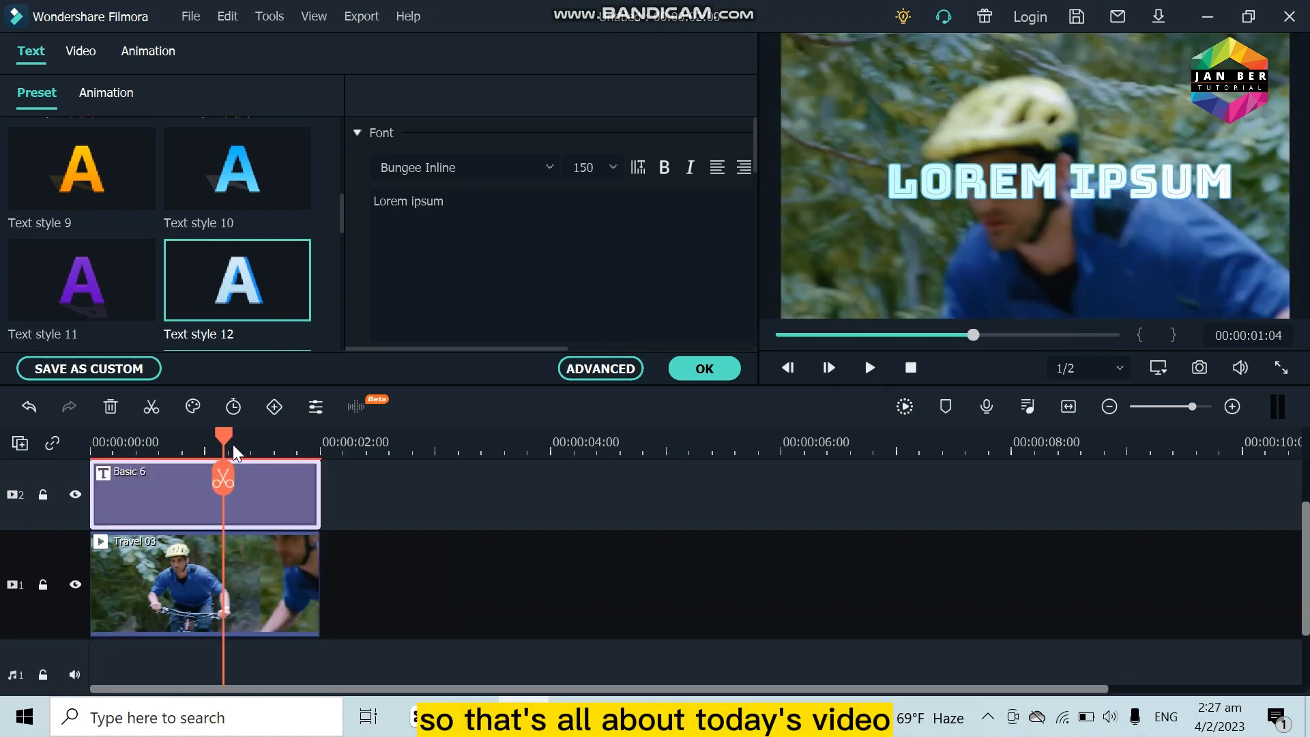
drag(232, 449, 13, 461)
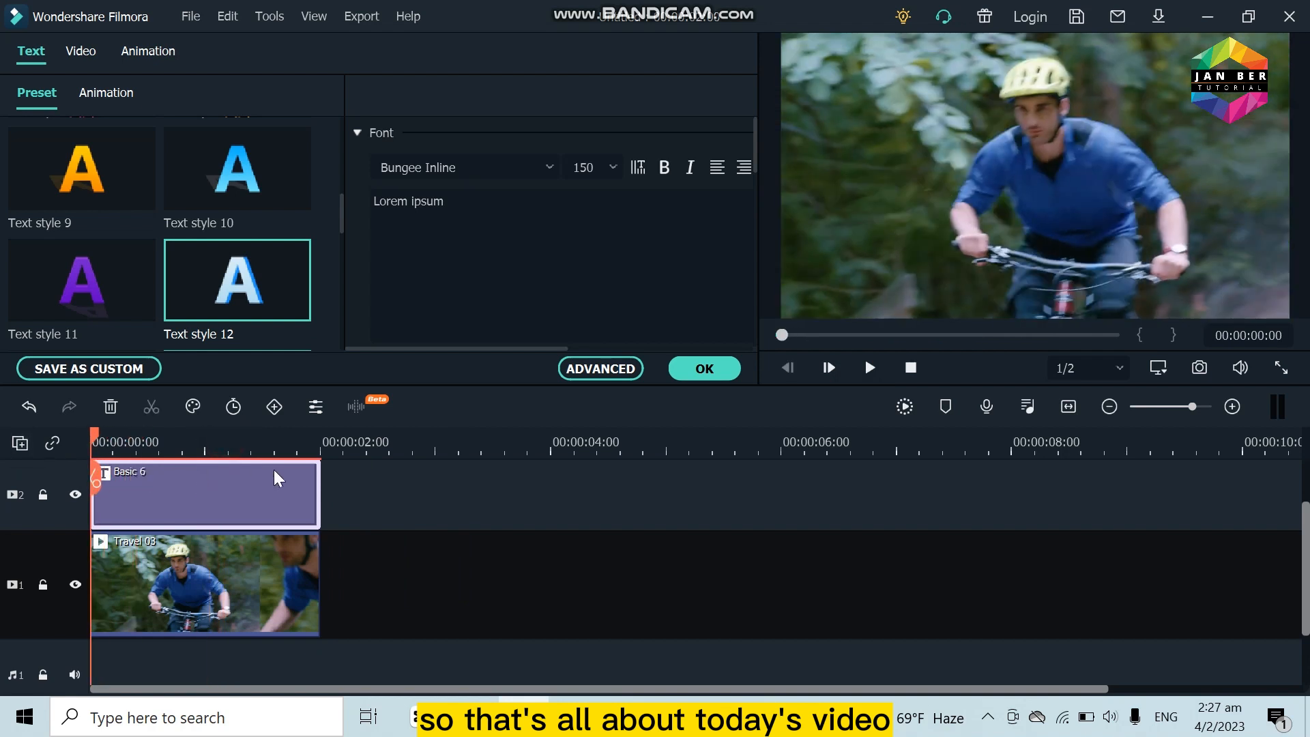